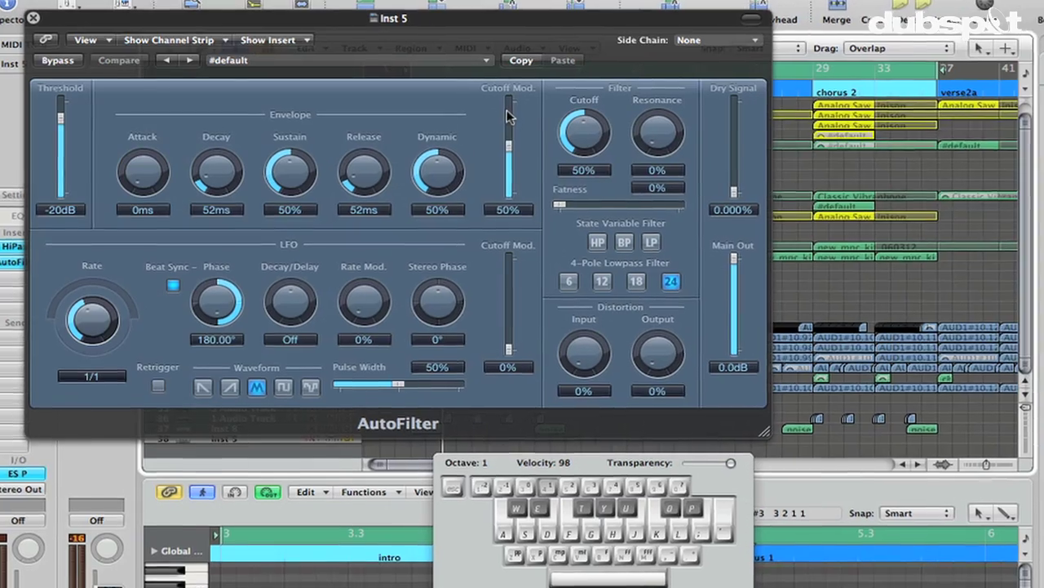
pyautogui.moveTo(489, 114); pyautogui.dragTo(494, 200)
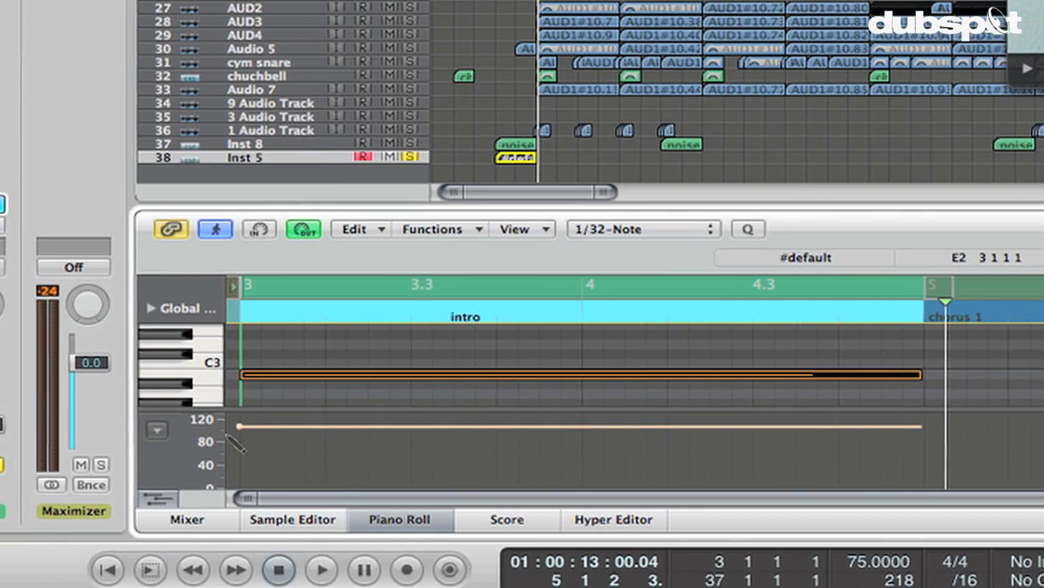
pyautogui.click(140, 430)
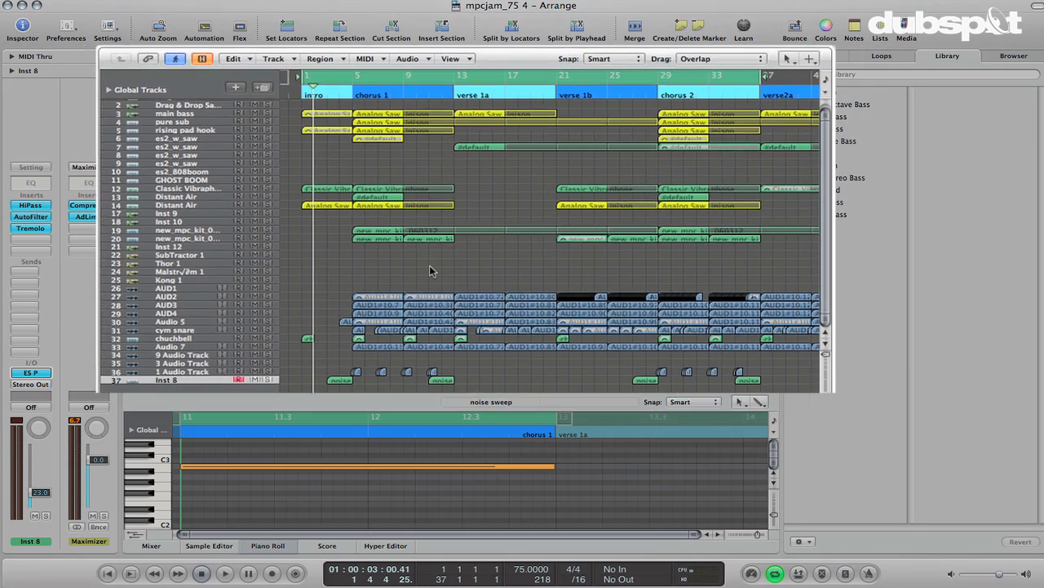
# - Play the arrangement from the intro into verse 1a and stop
pyautogui.press('space')
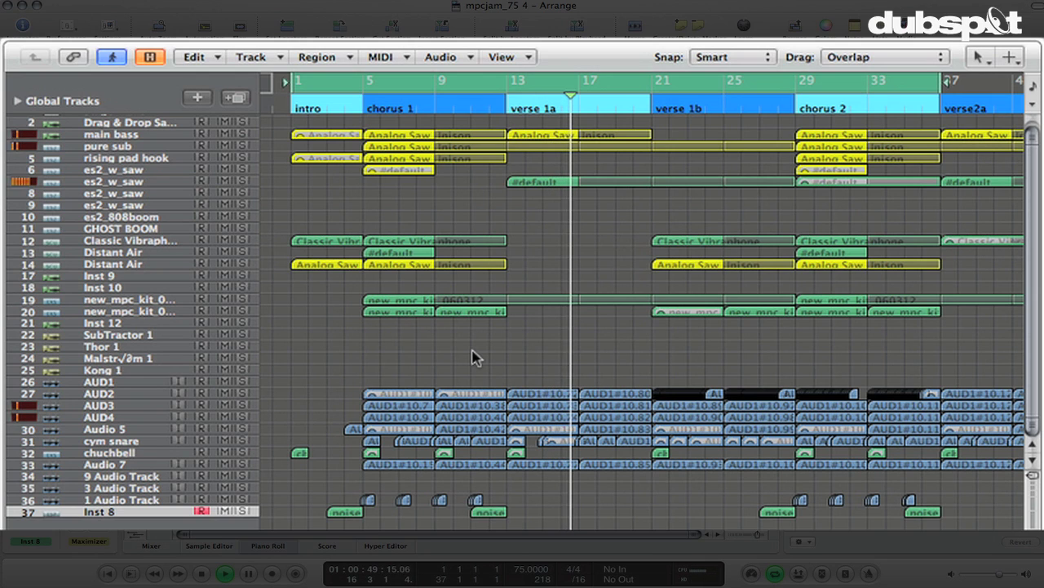
pyautogui.press('space')
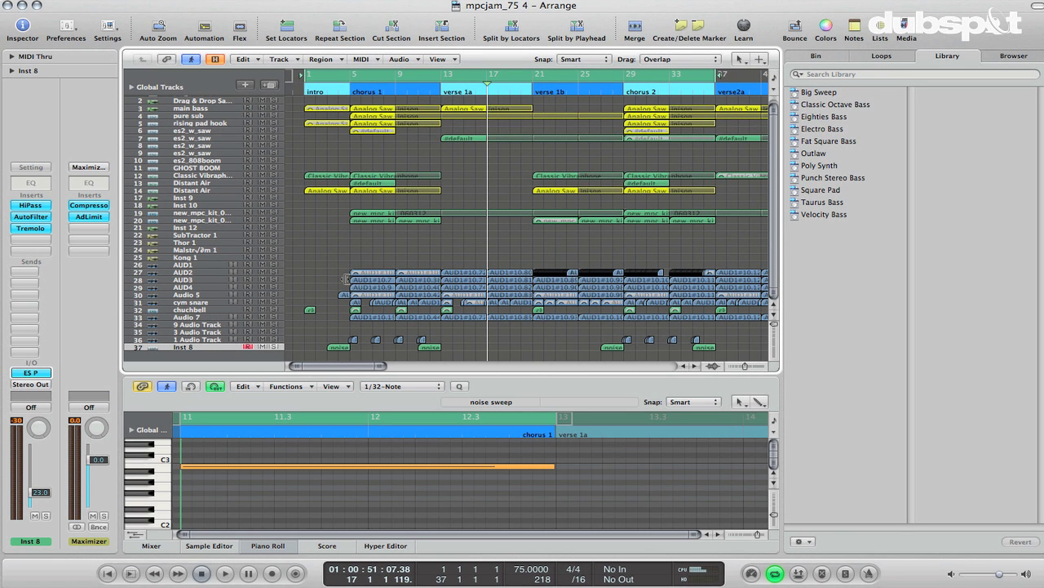
# - Solo the first two noise regions on the Inst 8 track and audition the sweep from bar 3 into chorus 1
pyautogui.moveTo(306, 346); pyautogui.dragTo(481, 371)
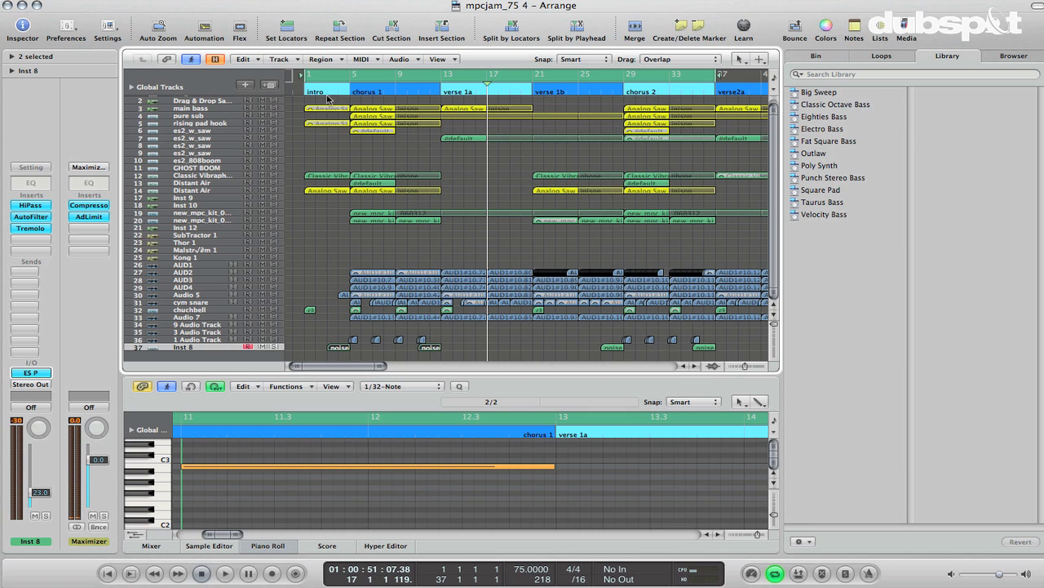
pyautogui.moveTo(324, 76); pyautogui.dragTo(328, 76)
pyautogui.press('s')
pyautogui.press('space')
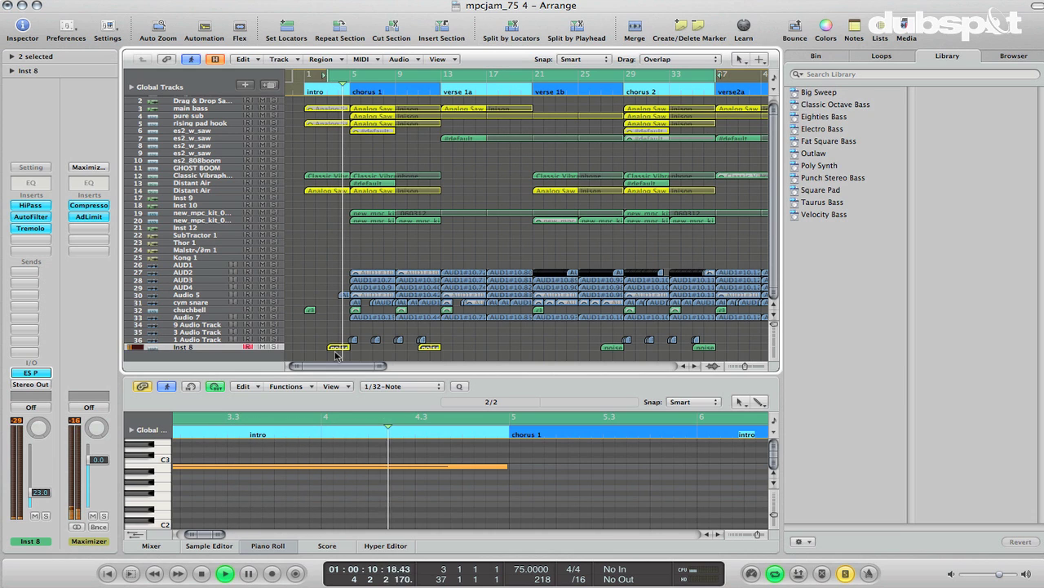
pyautogui.press('space')
pyautogui.click(335, 351)
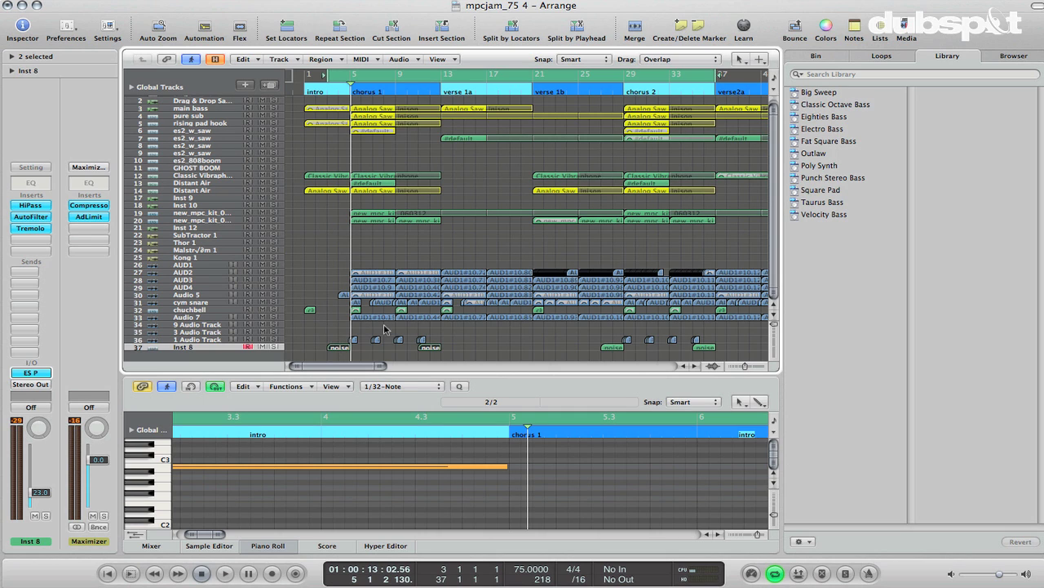
# - Add a new instrument track below Inst 8 and load the ES P (Polyphonic Synth) on it in stereo
pyautogui.click(245, 85)
pyautogui.press('Escape')
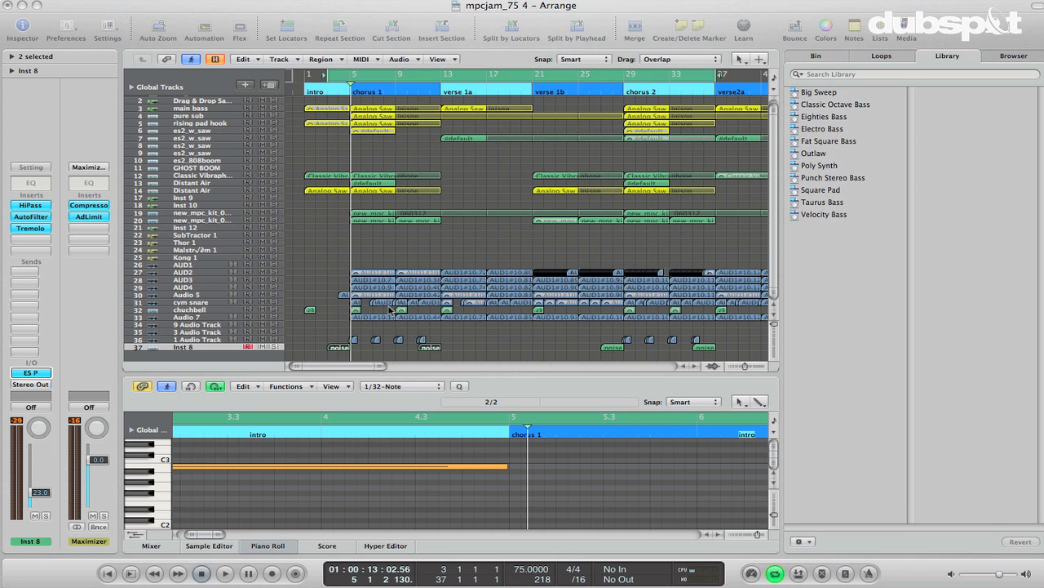
pyautogui.click(210, 348)
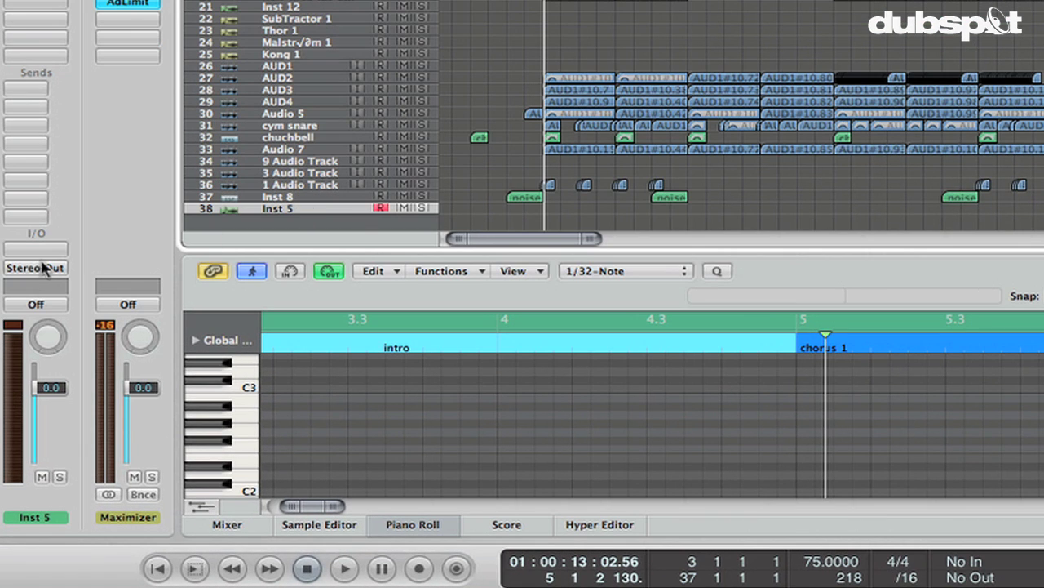
pyautogui.click(36, 253)
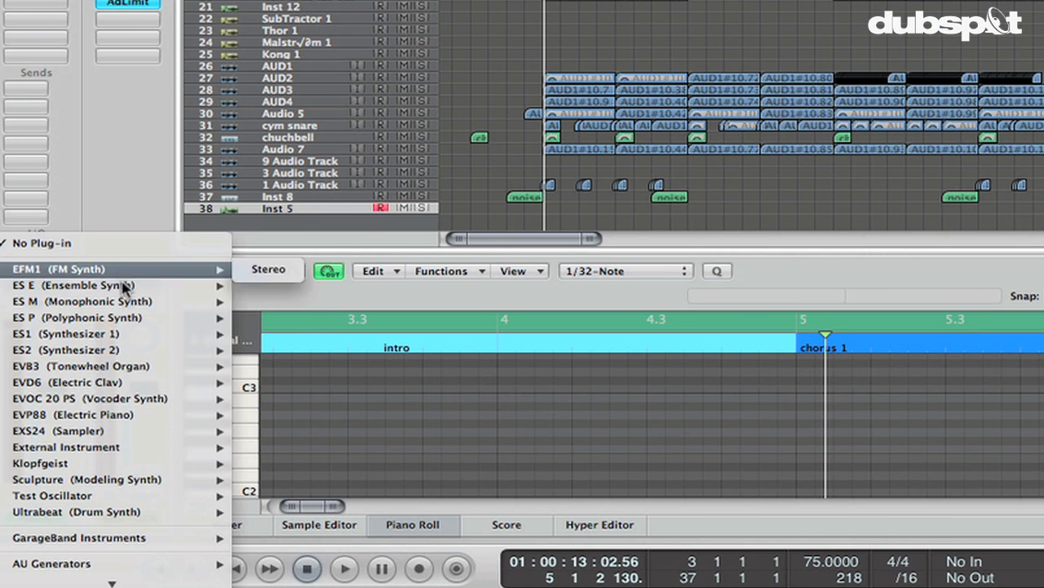
pyautogui.moveTo(119, 323)
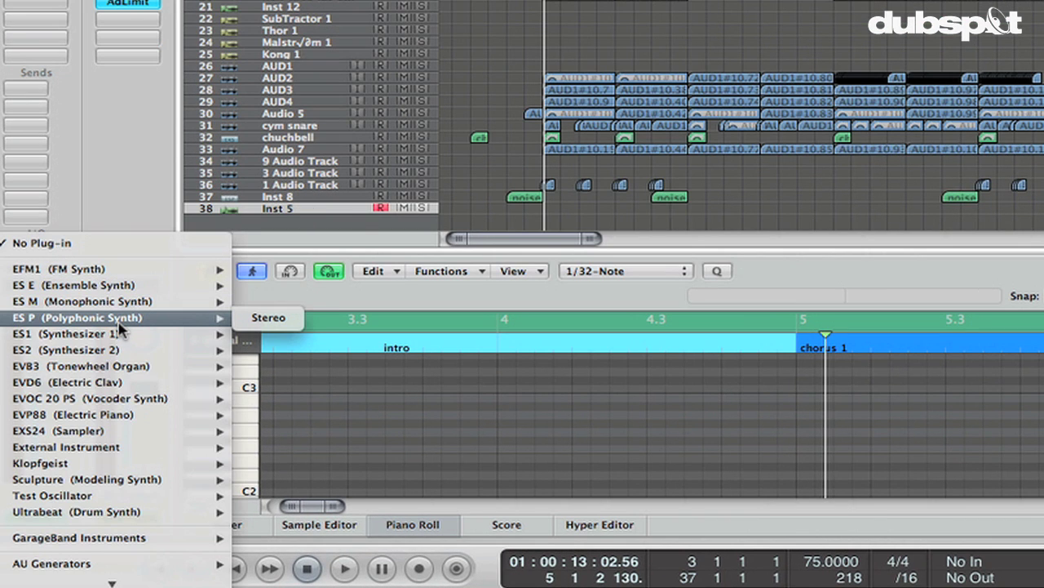
pyautogui.click(269, 319)
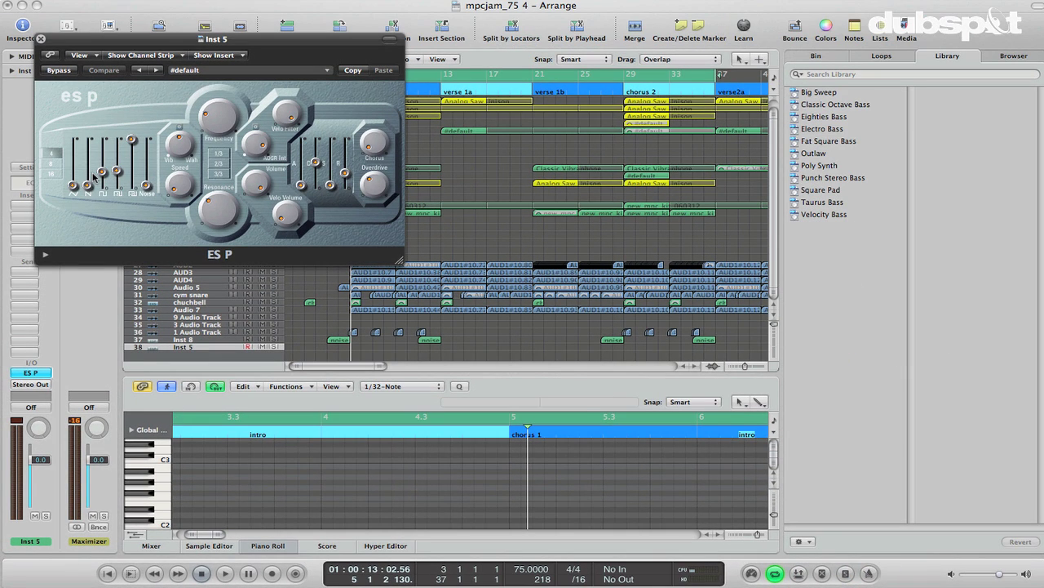
# - Turn on the Caps Lock Keyboard and audition the default ES P sound with a few notes
pyautogui.press('capslock')
pyautogui.press('s')
pyautogui.press('s')
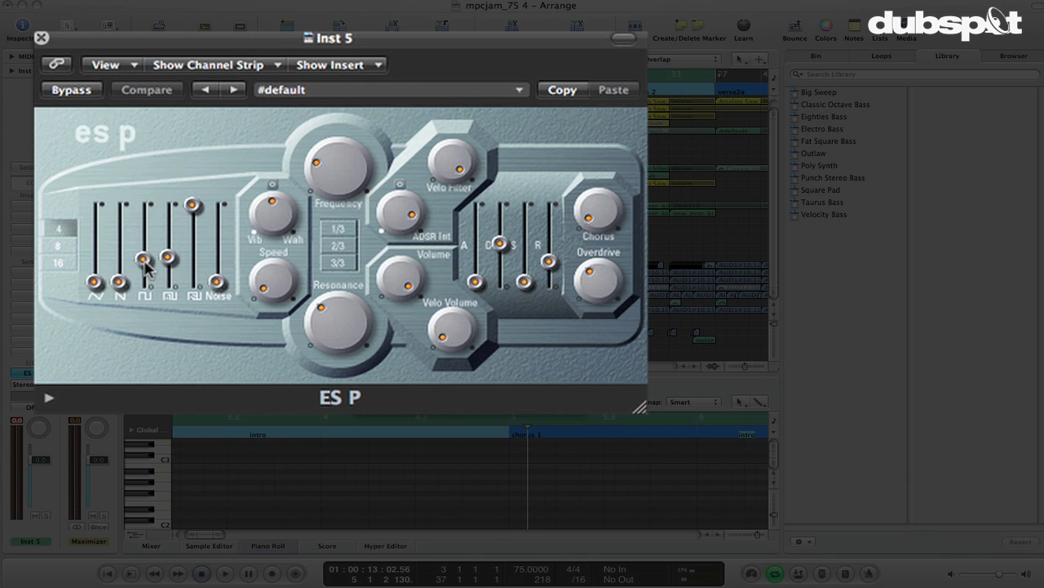
# - Set all of ES P's oscillator waveform levels to minimum and its Noise level to maximum
pyautogui.moveTo(145, 261)
pyautogui.mouseDown()
pyautogui.moveTo(145, 282)
pyautogui.moveTo(171, 280)
pyautogui.mouseUp()
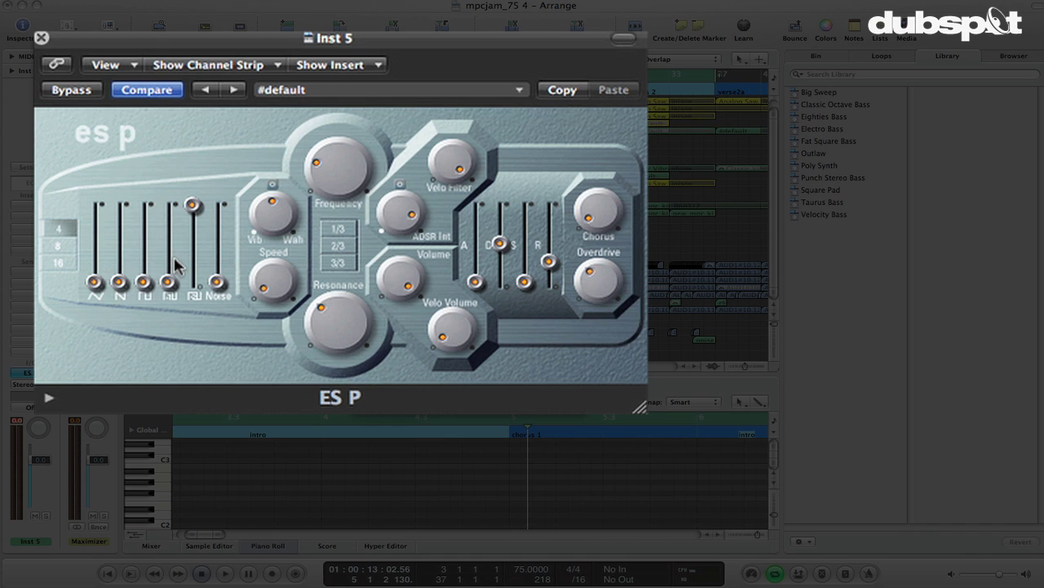
pyautogui.moveTo(193, 206); pyautogui.dragTo(193, 282)
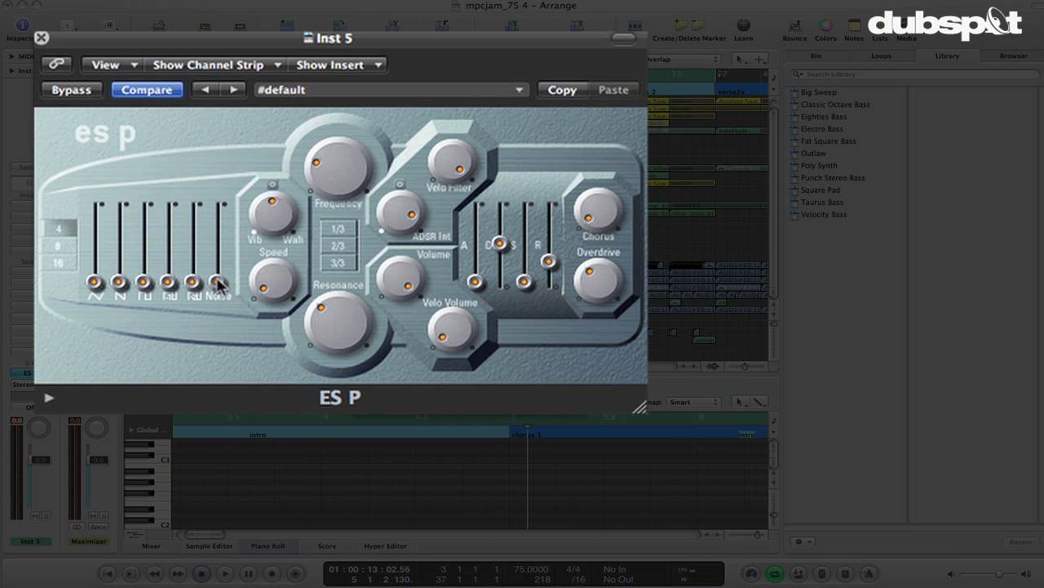
pyautogui.moveTo(219, 283); pyautogui.dragTo(218, 207)
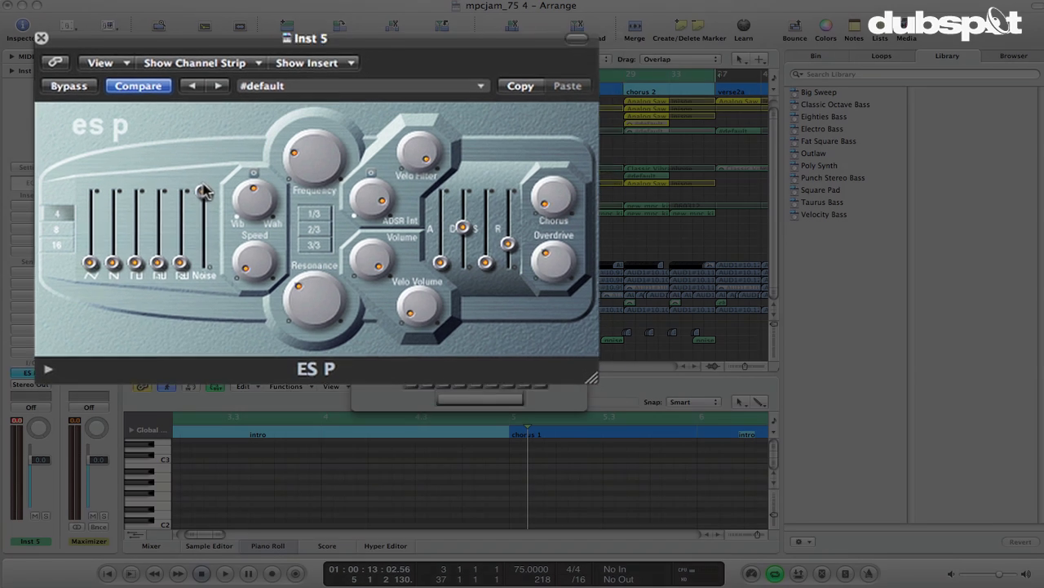
# - Lower the Inst 5 channel volume to about -27 dB and audition the noise
pyautogui.moveTo(47, 463); pyautogui.dragTo(47, 496)
pyautogui.press('d')
pyautogui.press('d')
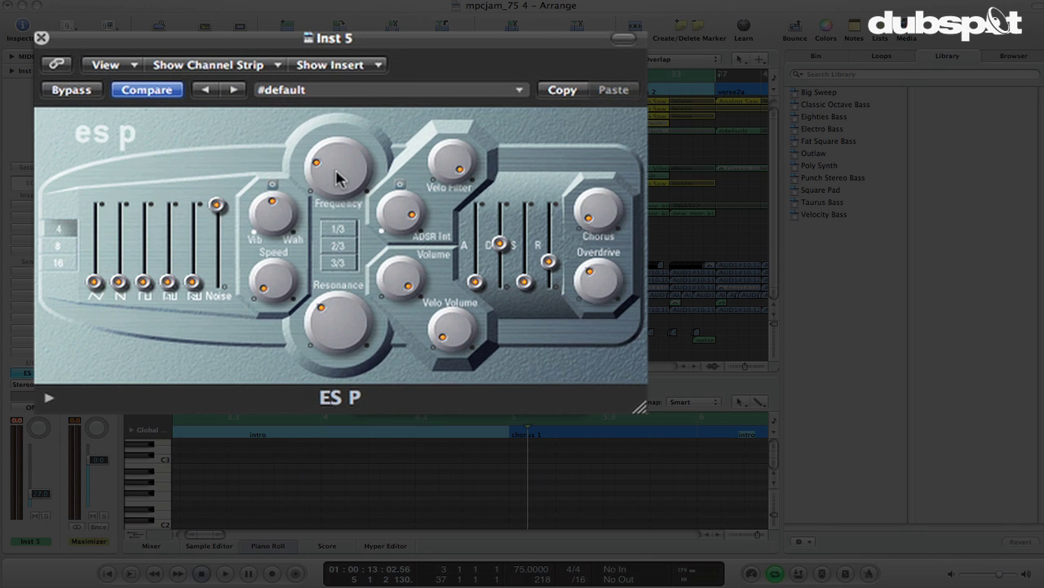
# - Set ES P's Frequency to maximum, Resonance and Velo Filter to minimum, and ADSR Int to centre, keeping Noise at maximum
pyautogui.moveTo(338, 181); pyautogui.dragTo(282, 98)
pyautogui.keyDown('alt'); pyautogui.click(219, 209); pyautogui.keyUp('alt')
pyautogui.moveTo(218, 283); pyautogui.dragTo(218, 204)
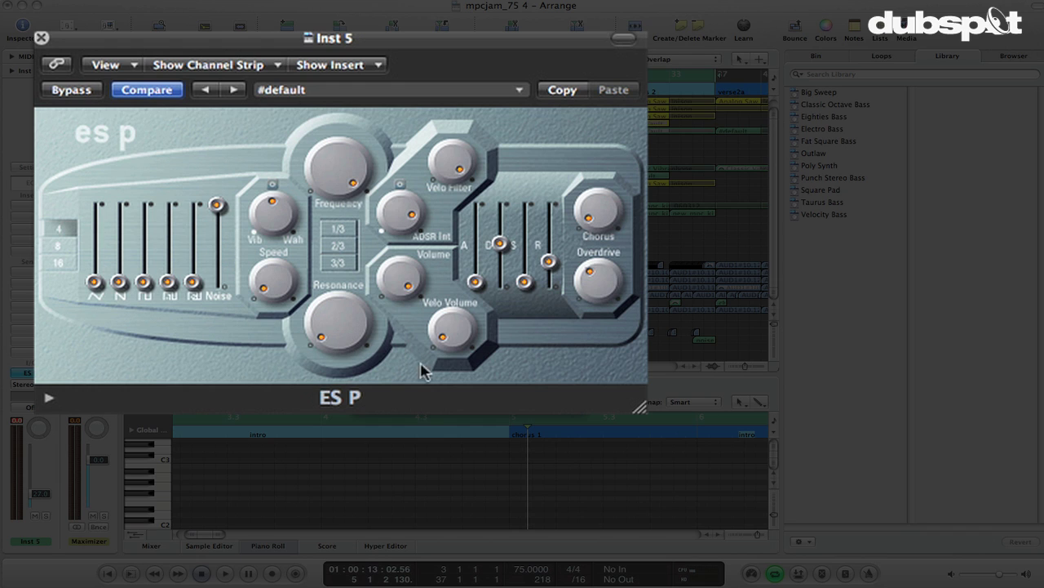
pyautogui.moveTo(466, 176); pyautogui.dragTo(454, 200)
pyautogui.moveTo(424, 211)
pyautogui.mouseDown()
pyautogui.moveTo(412, 217)
pyautogui.moveTo(390, 186)
pyautogui.moveTo(396, 213)
pyautogui.moveTo(408, 208)
pyautogui.mouseUp()
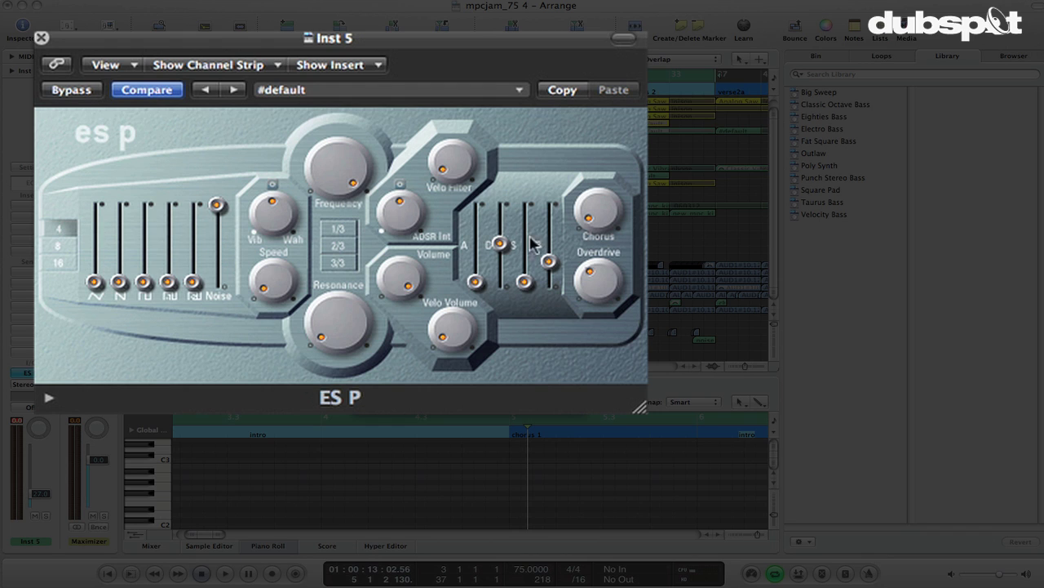
# - Raise ES P's envelope attack slightly, reduce decay and release slightly, set sustain to maximum, and turn Overdrive down to minimum
pyautogui.moveTo(476, 285); pyautogui.dragTo(501, 257)
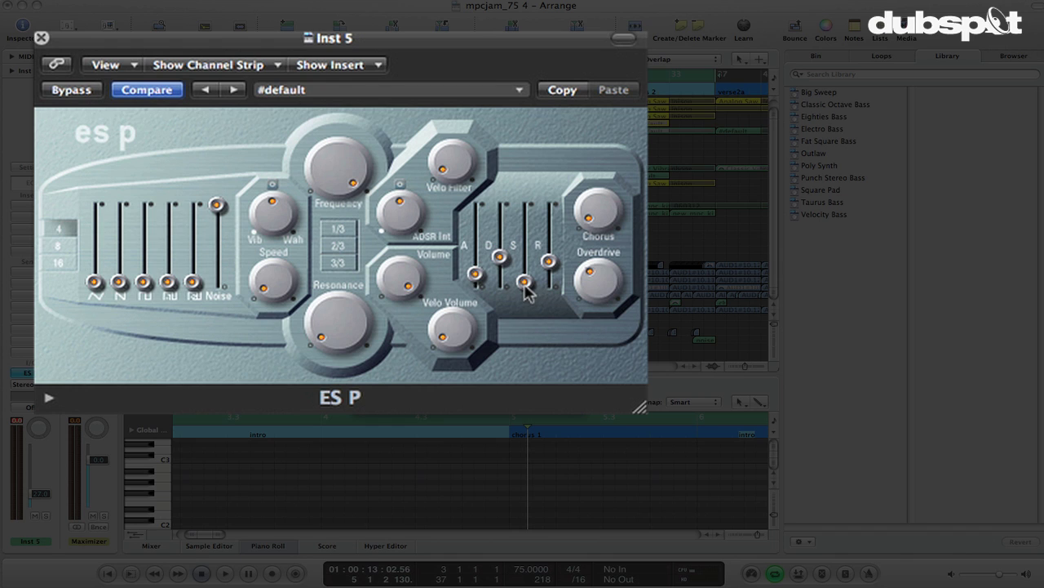
pyautogui.moveTo(532, 299); pyautogui.dragTo(525, 206)
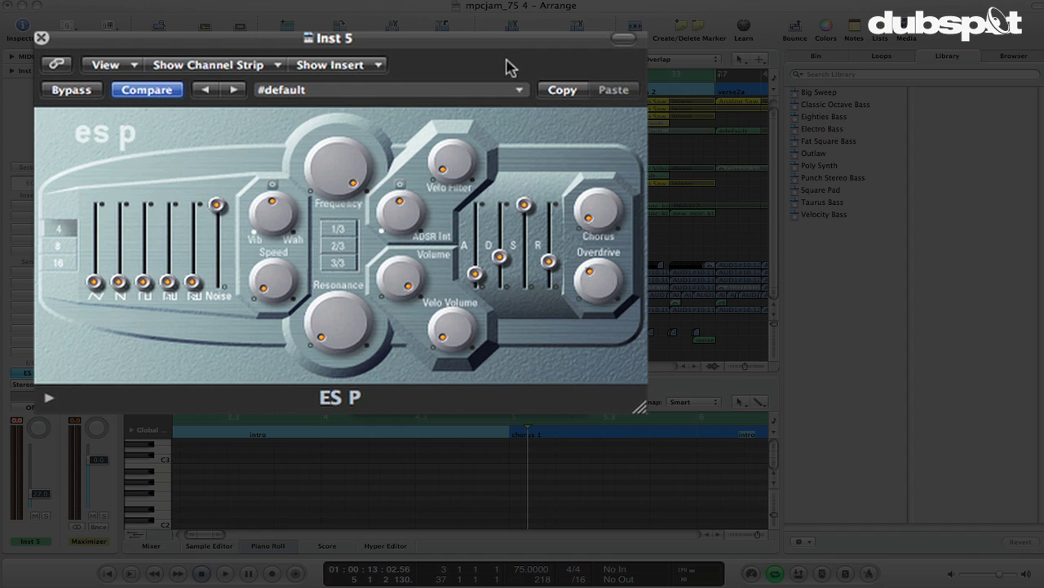
pyautogui.moveTo(549, 262); pyautogui.dragTo(550, 269)
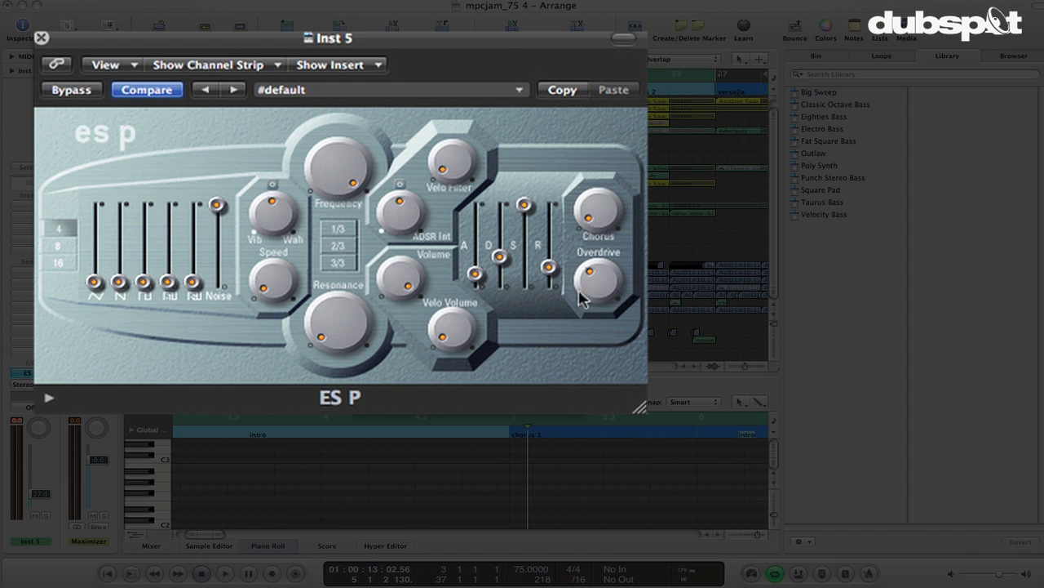
pyautogui.moveTo(611, 282); pyautogui.dragTo(606, 287)
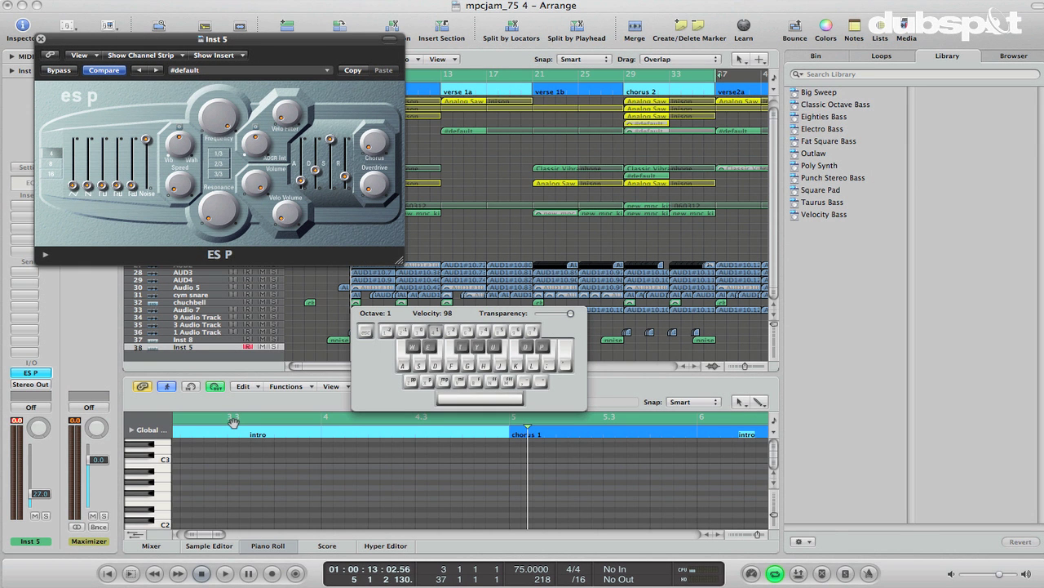
# - Play several different notes on the Caps Lock Keyboard to audition the noise patch at different pitches
pyautogui.press('d')
pyautogui.press('d')
pyautogui.press('d')
pyautogui.press('g')
pyautogui.press('j')
pyautogui.press('g')
pyautogui.press('d')
pyautogui.press('d')
# - Insert a stereo single-band High Pass Filter in the first insert slot of Inst 5, keeping its default settings
pyautogui.moveTo(124, 39); pyautogui.dragTo(219, 45)
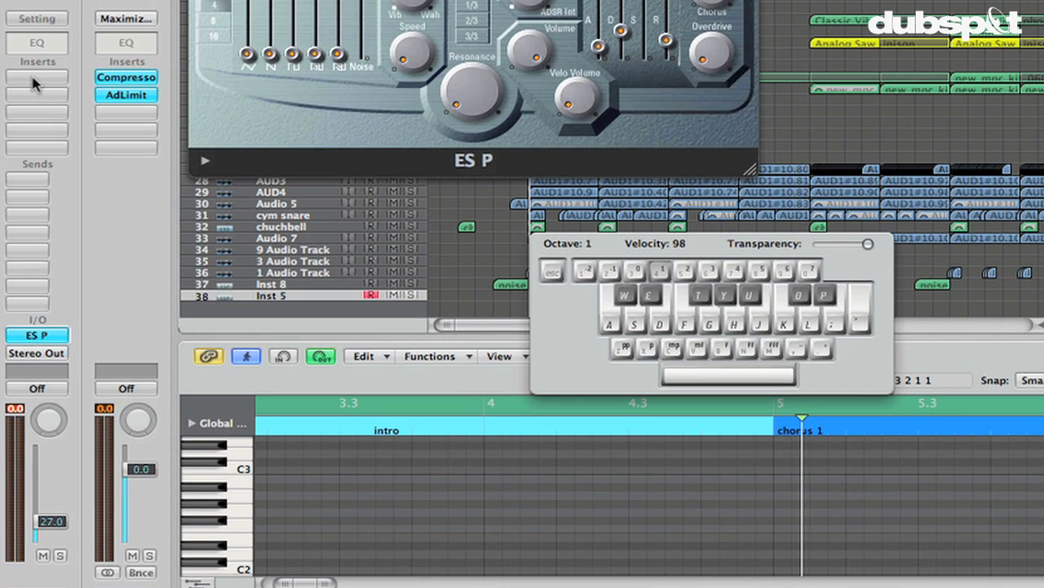
pyautogui.click(34, 206)
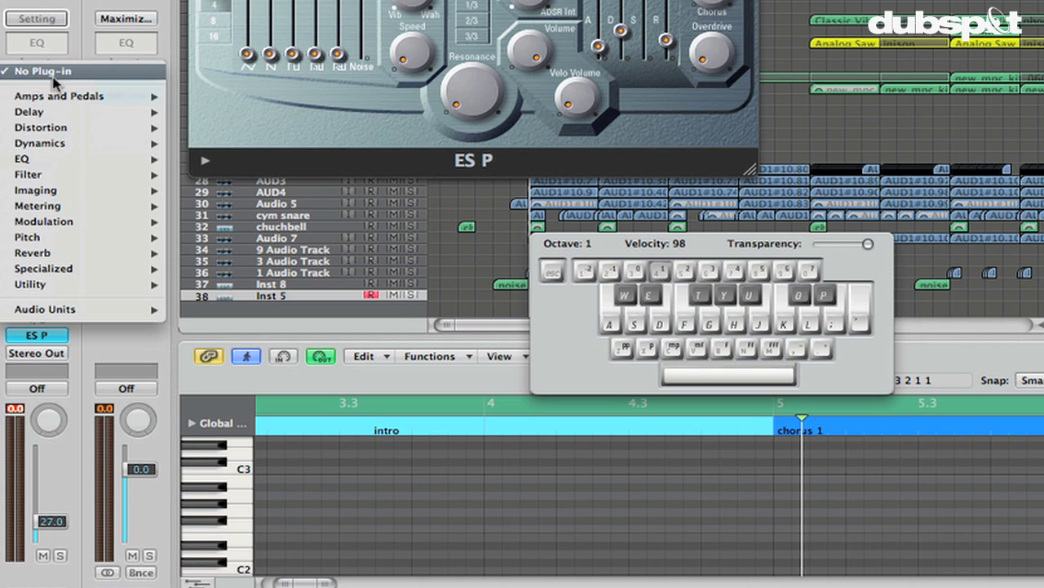
pyautogui.moveTo(104, 163)
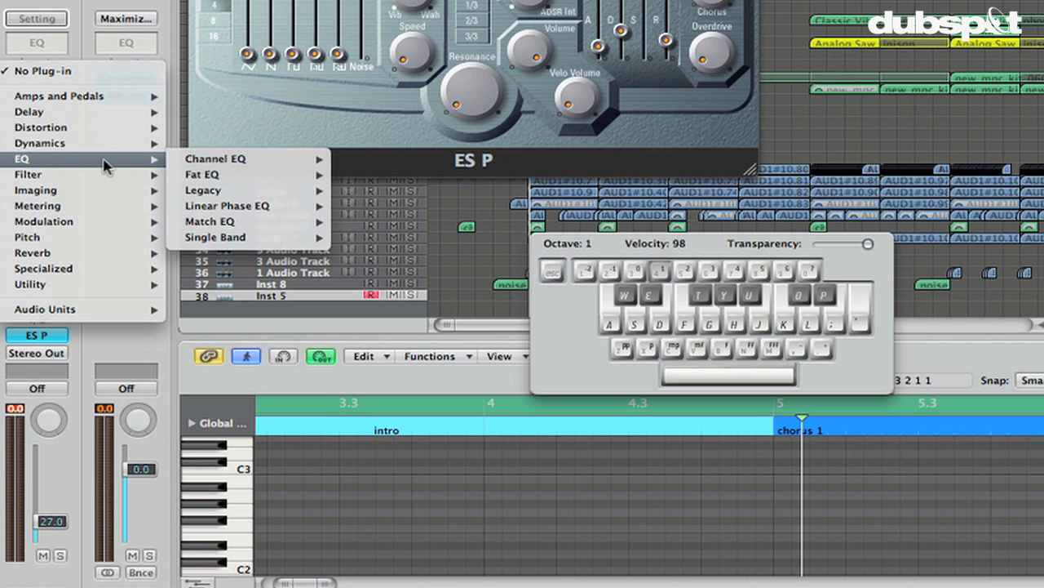
pyautogui.moveTo(267, 240)
pyautogui.moveTo(453, 259)
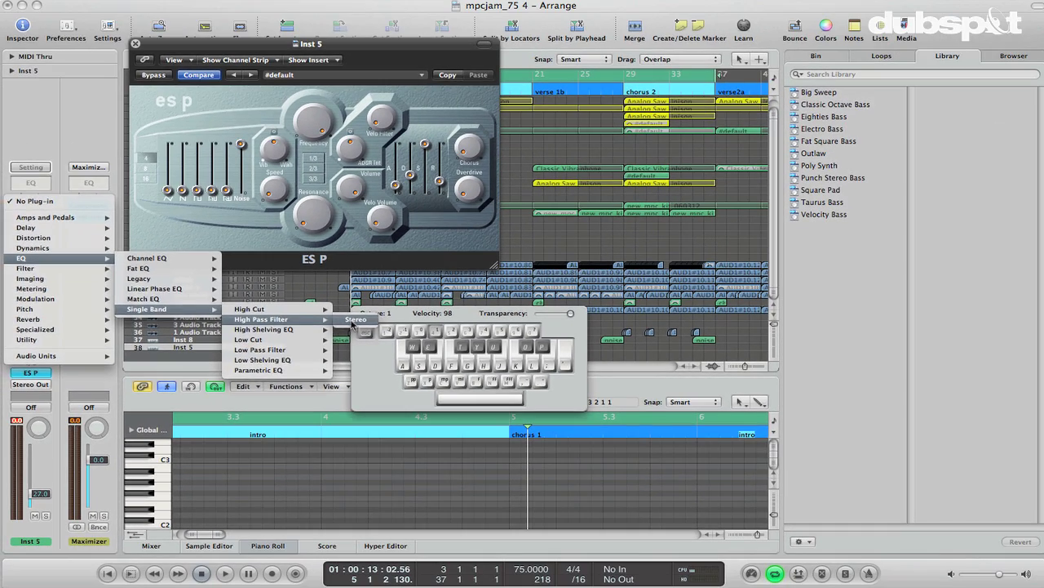
pyautogui.click(533, 255)
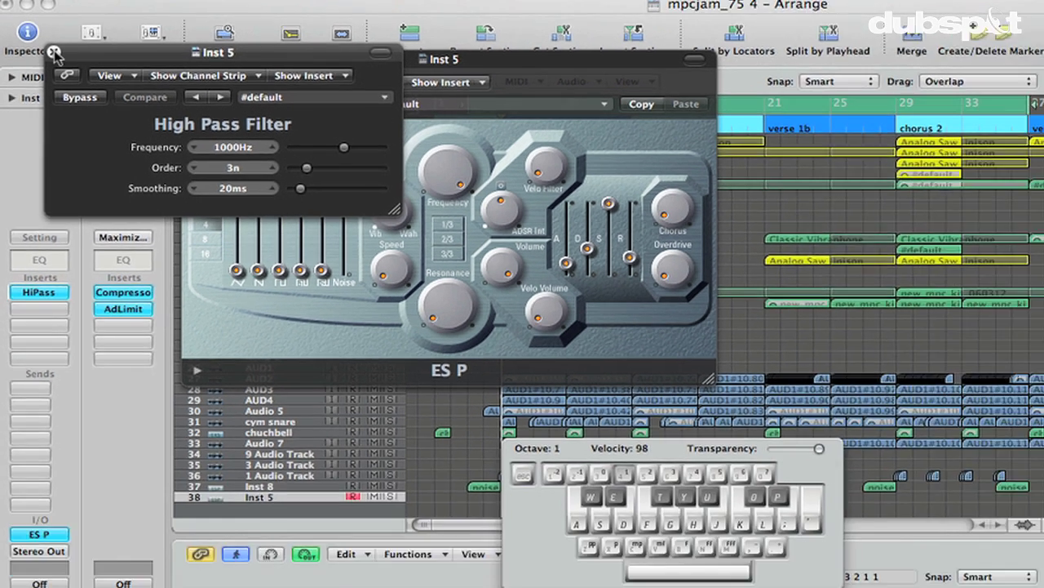
pyautogui.click(66, 64)
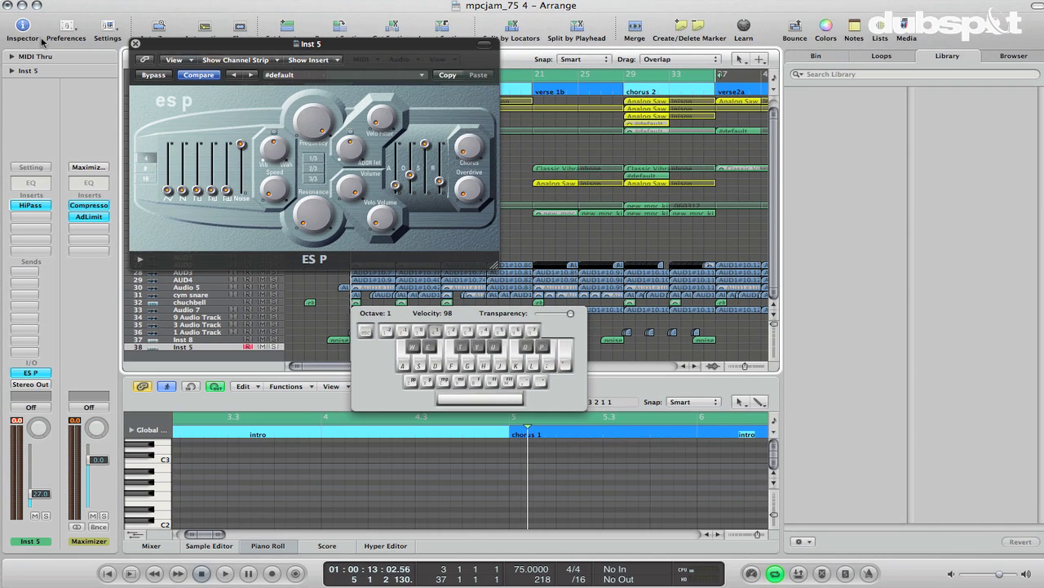
# - Audition the Inst 5 noise sound through the high-pass filter
pyautogui.press('d')
pyautogui.press('d')
pyautogui.hscroll(1, 130, 357)
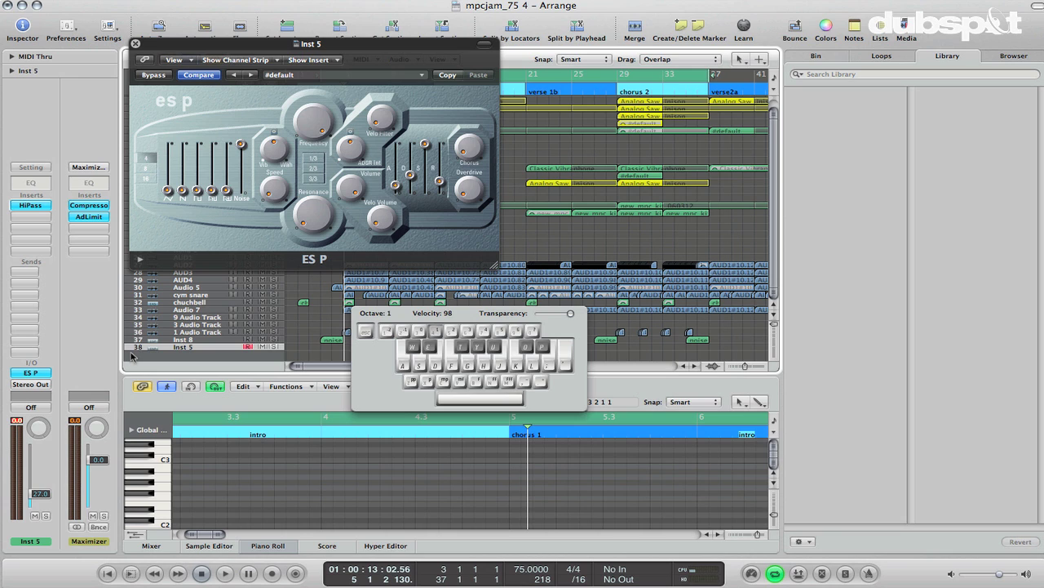
pyautogui.click(36, 219)
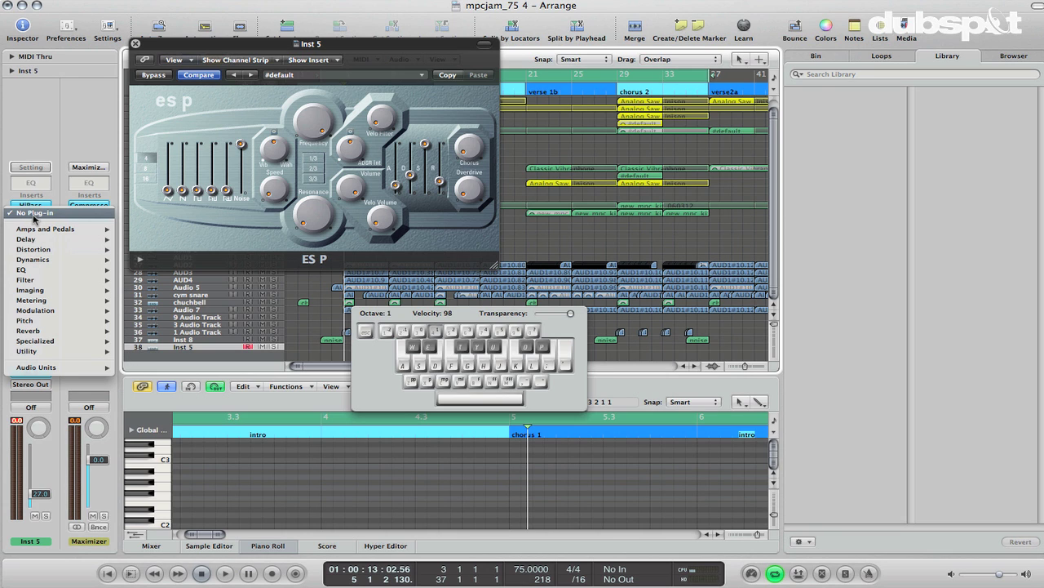
pyautogui.click(33, 163)
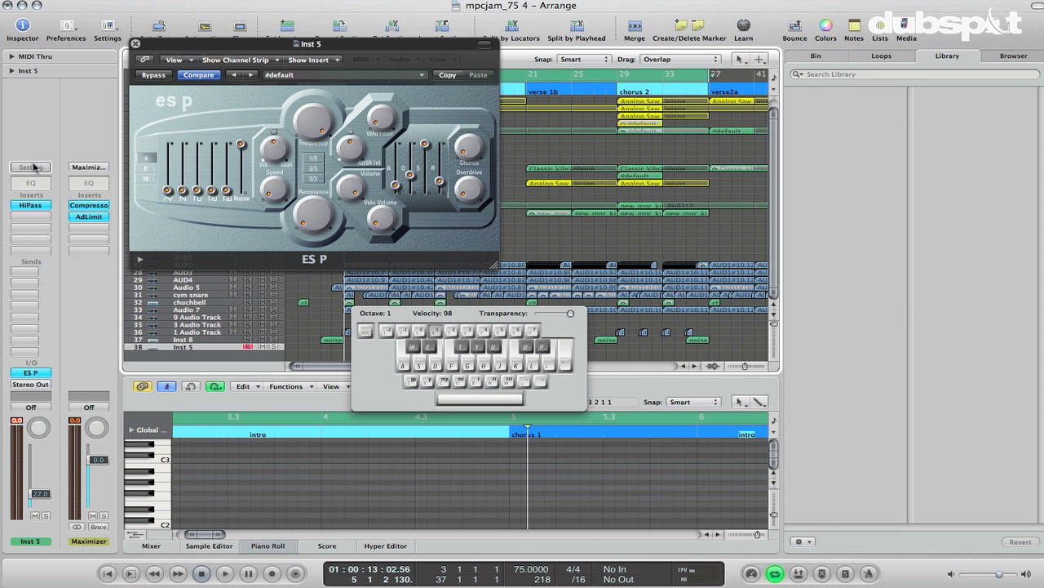
# - Bypass the Tremolo insert on the Inst 8 track, then solo the track and play its noise sweep
pyautogui.click(211, 342)
pyautogui.click(31, 216)
pyautogui.click(31, 228)
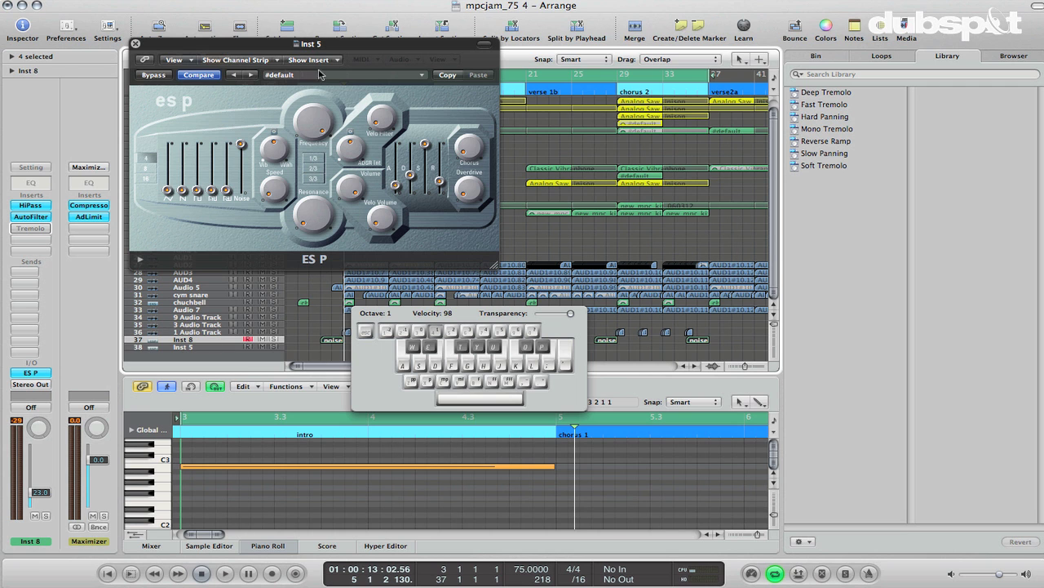
pyautogui.moveTo(229, 46); pyautogui.dragTo(650, 82)
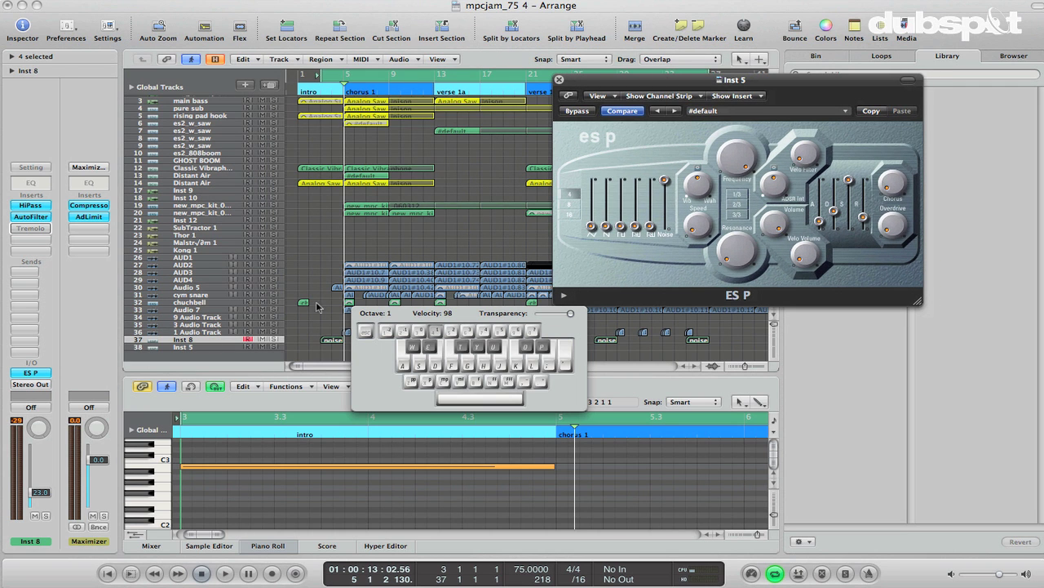
pyautogui.click(275, 338)
pyautogui.press('space')
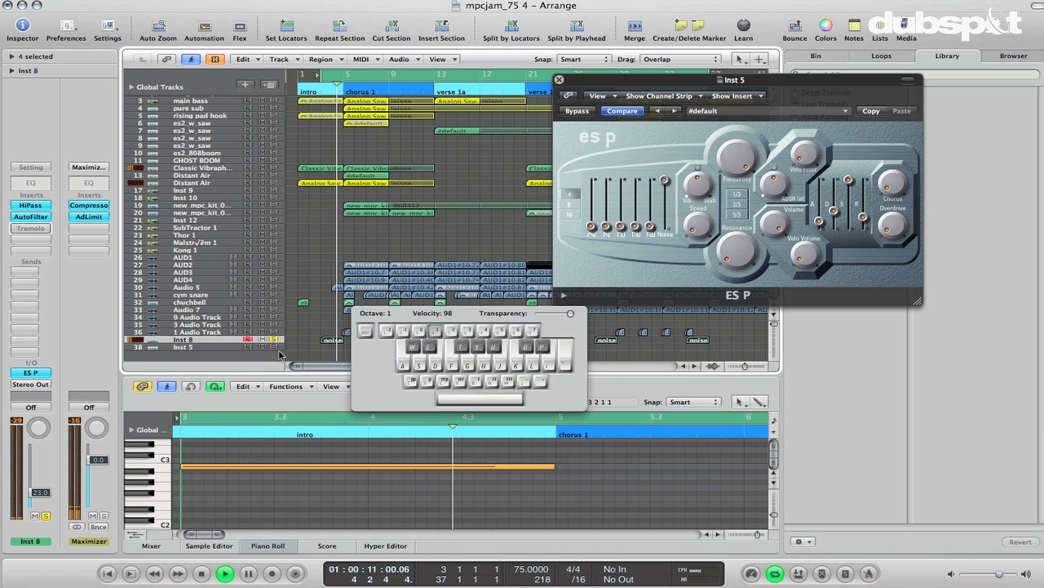
# - Insert a stereo AutoFilter in the second insert slot of Inst 5, close the ES P window, and clear the Caps Lock Keyboard off the AutoFilter
pyautogui.press('space')
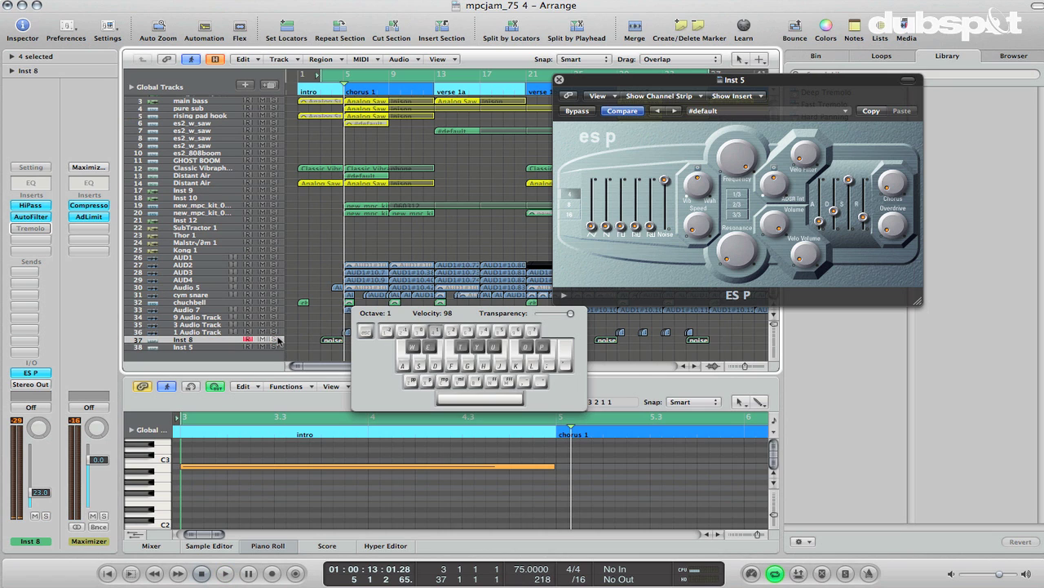
pyautogui.click(178, 348)
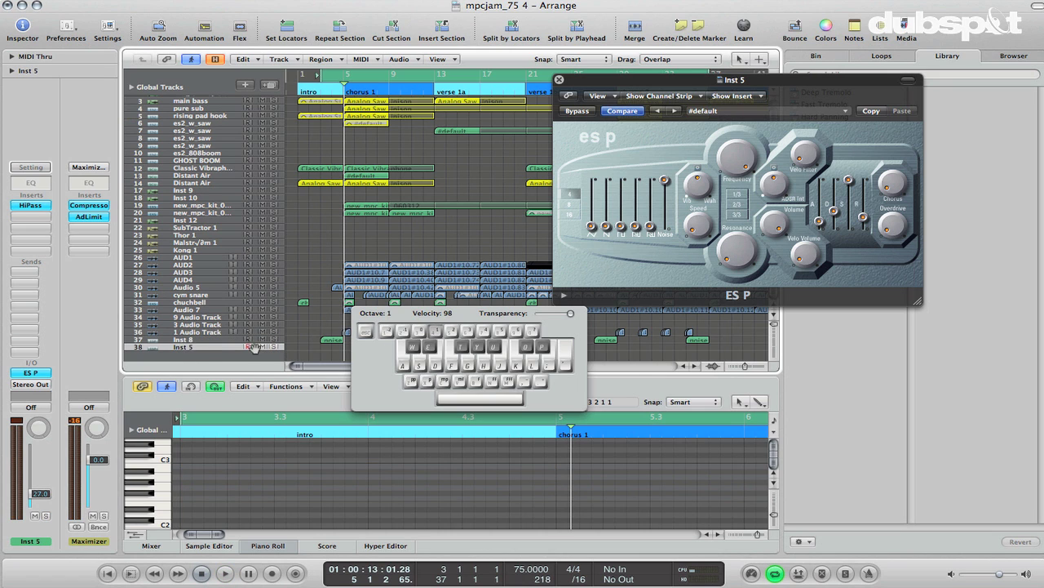
pyautogui.click(22, 219)
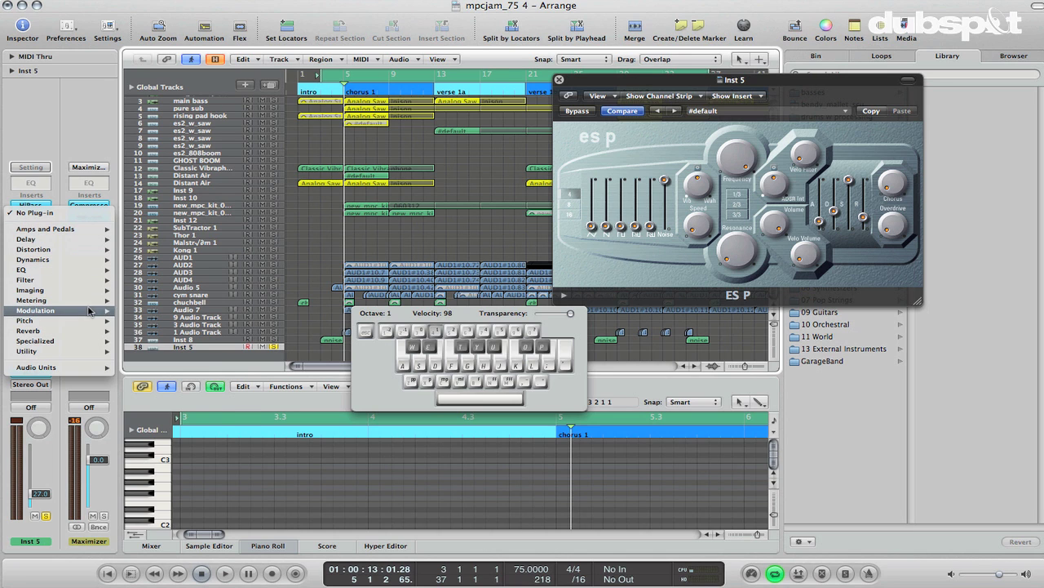
pyautogui.moveTo(82, 283)
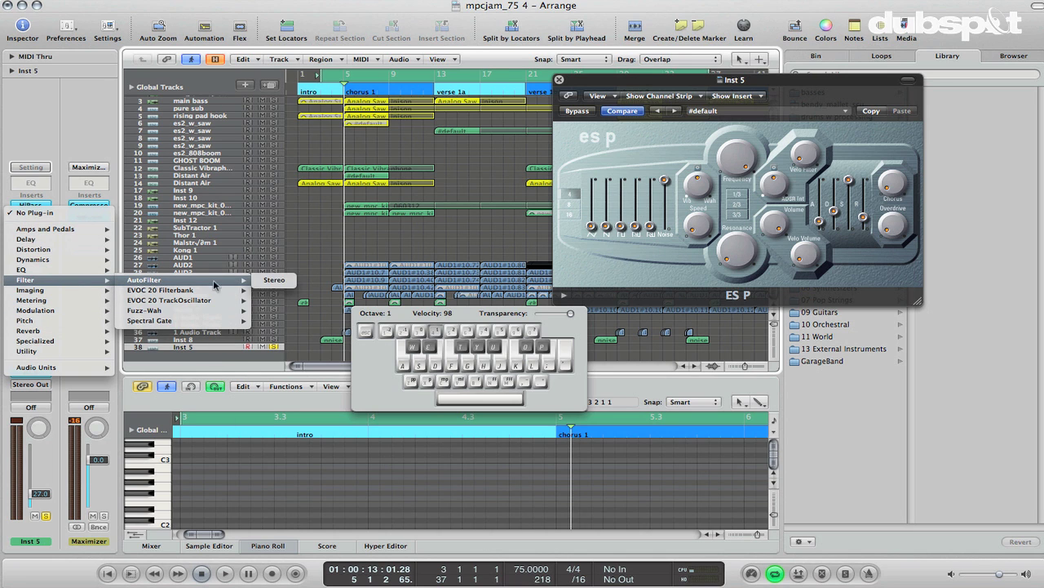
pyautogui.click(263, 282)
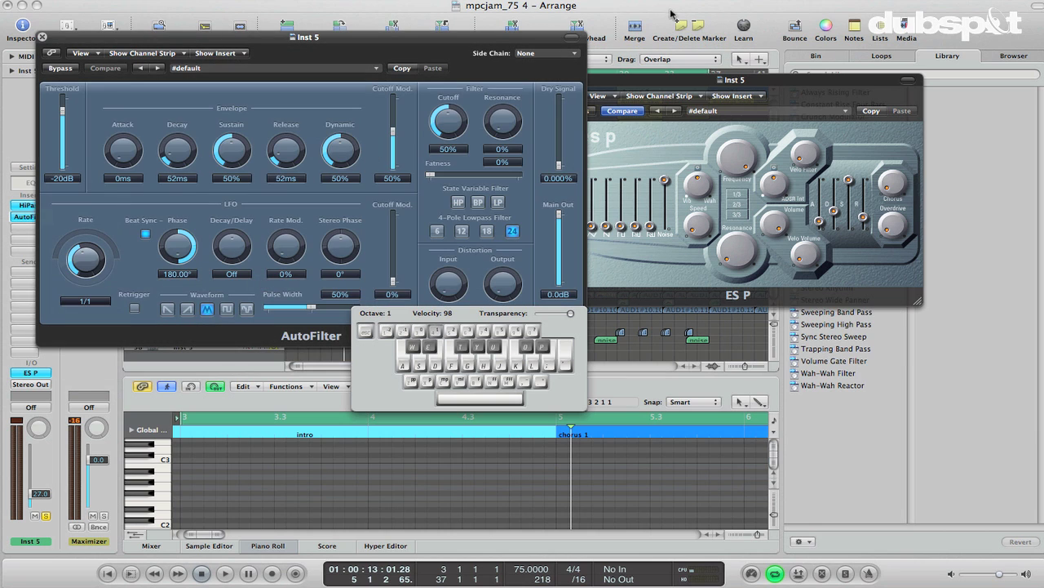
pyautogui.moveTo(617, 83); pyautogui.dragTo(669, 90)
pyautogui.click(604, 85)
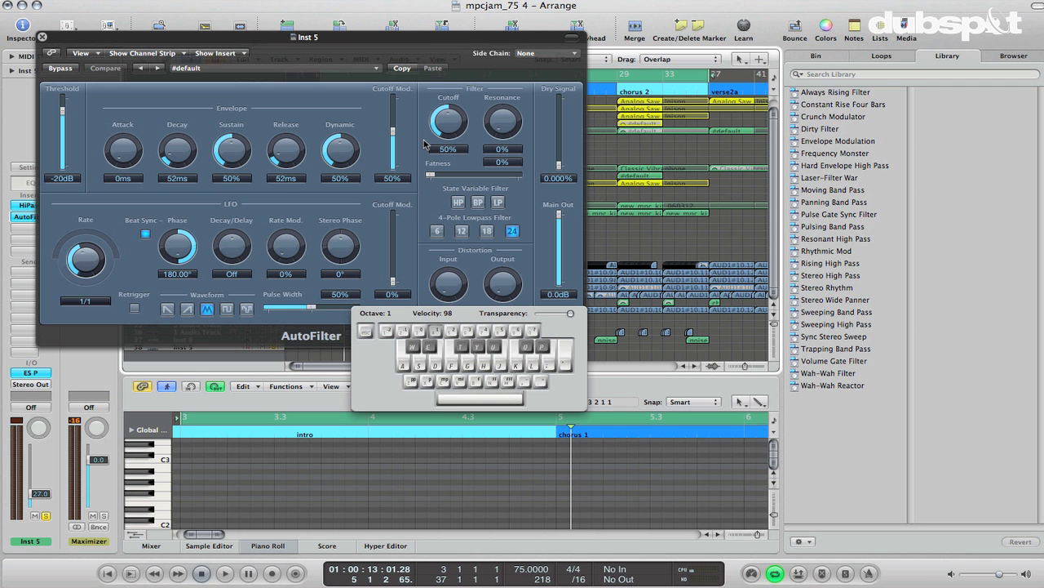
pyautogui.moveTo(390, 309); pyautogui.dragTo(377, 360)
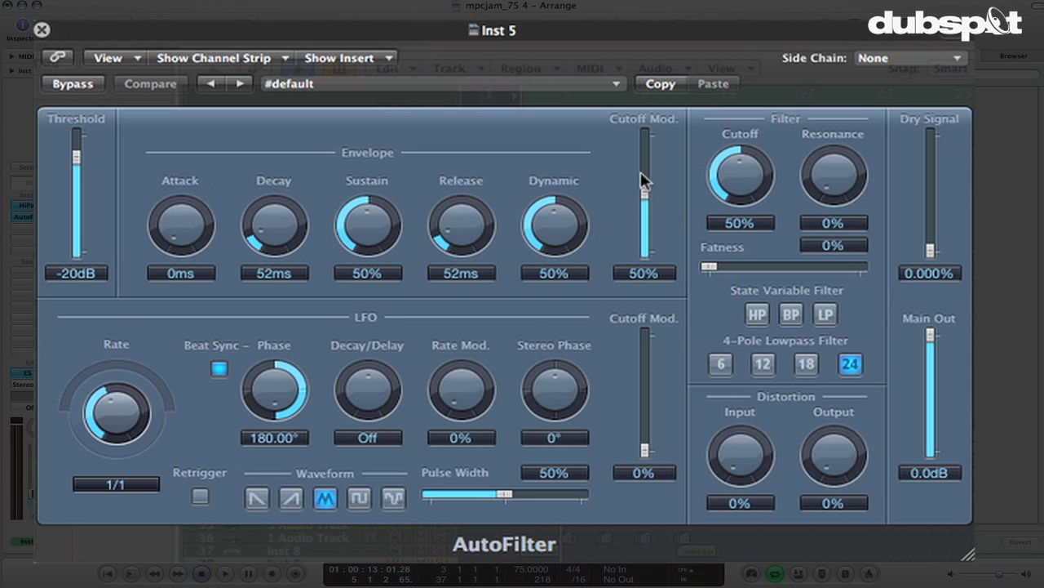
# - Set the AutoFilter's envelope cutoff modulation to 0%, its LFO cutoff modulation to 100%, and its LFO waveform to the rising sawtooth
pyautogui.moveTo(645, 192); pyautogui.dragTo(645, 253)
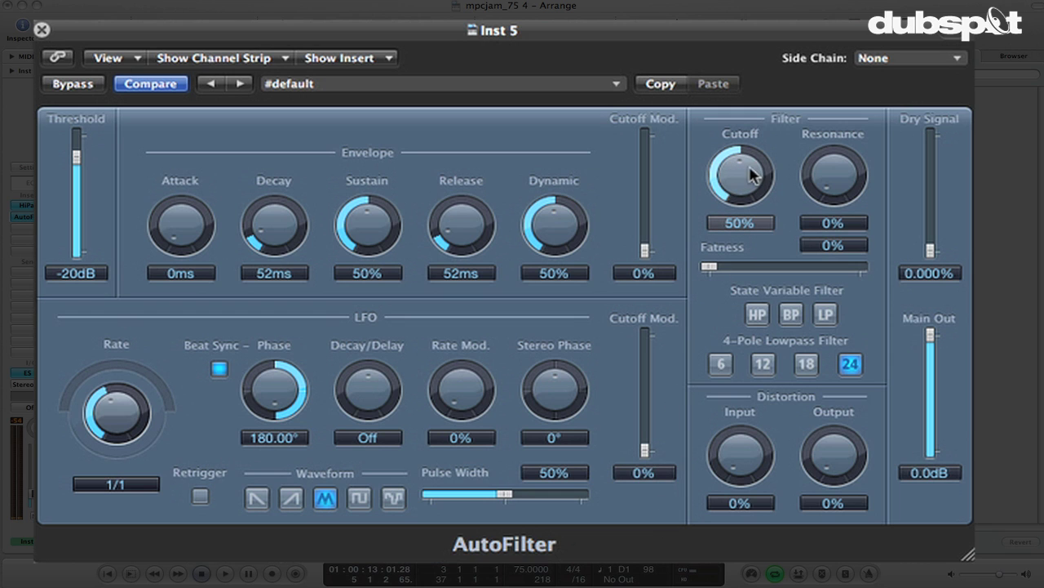
pyautogui.moveTo(750, 173)
pyautogui.mouseDown()
pyautogui.moveTo(742, 220)
pyautogui.moveTo(739, 147)
pyautogui.moveTo(712, 86)
pyautogui.moveTo(764, 219)
pyautogui.moveTo(751, 166)
pyautogui.mouseUp()
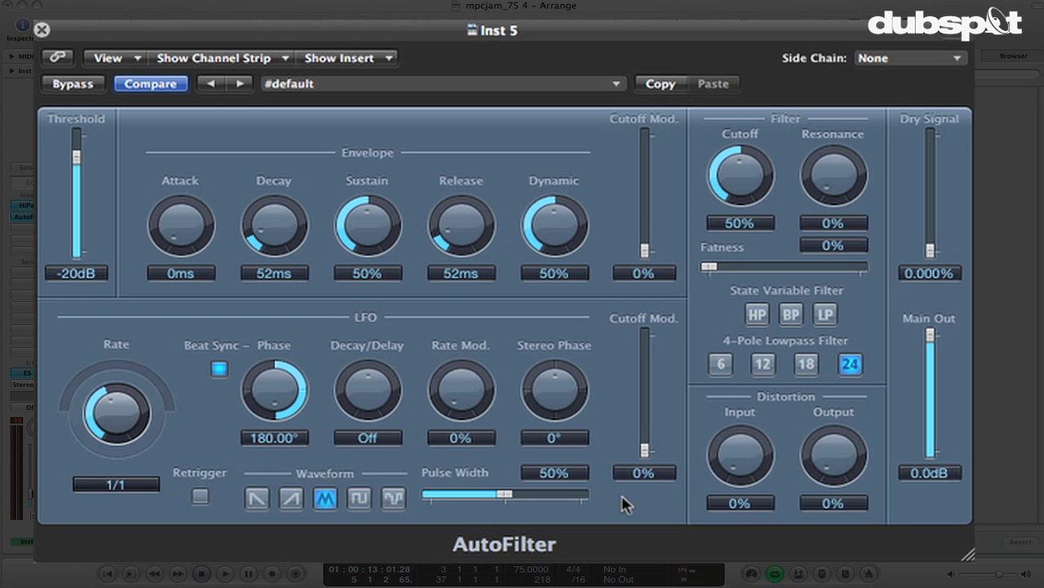
pyautogui.moveTo(644, 449); pyautogui.dragTo(621, 284)
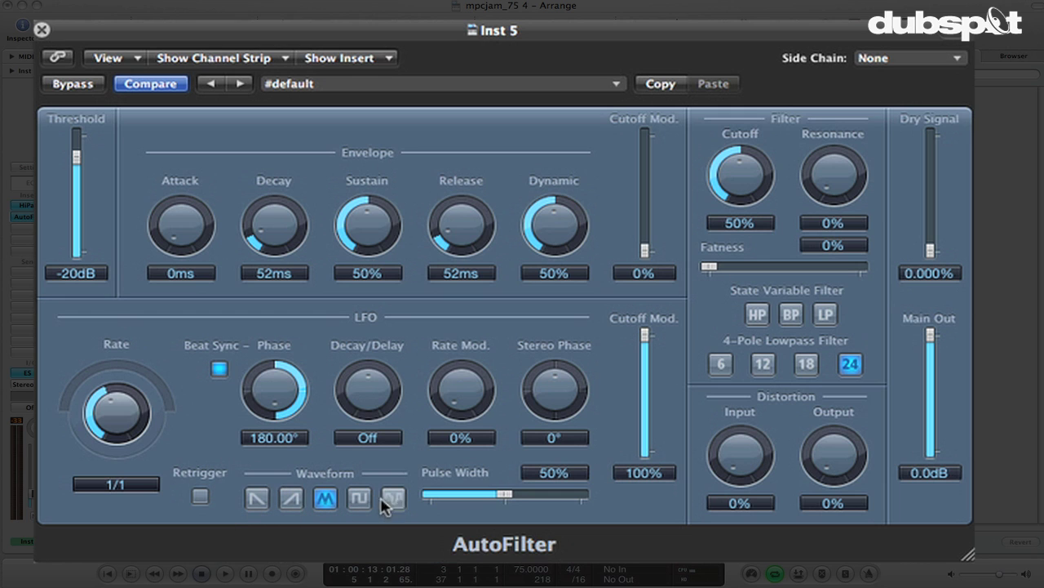
pyautogui.click(292, 499)
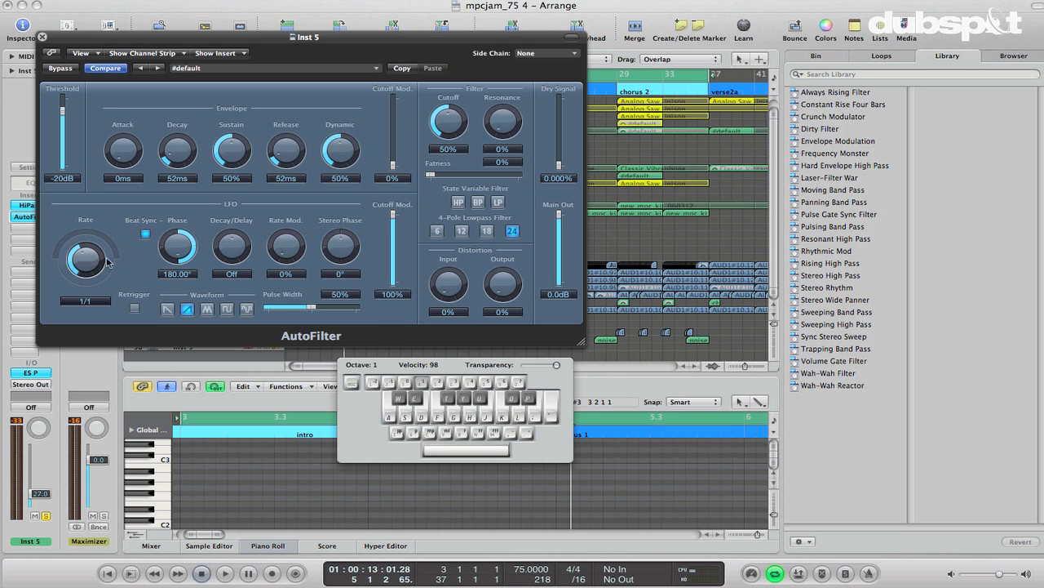
pyautogui.click(43, 39)
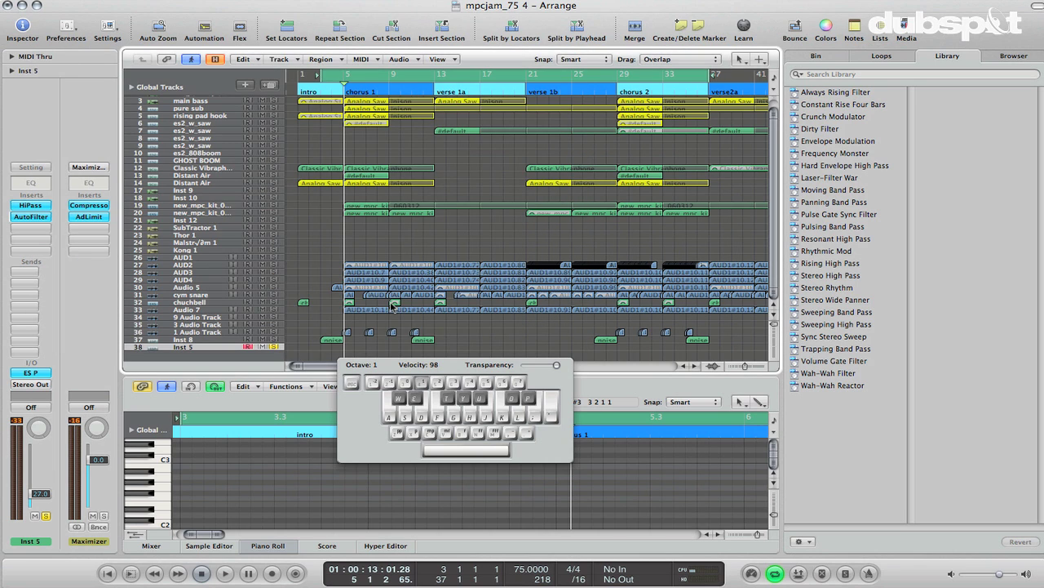
# - Dismiss the Caps Lock Keyboard and create a MIDI region on Inst 5 with the Pencil tool, spanning bars 3 to 5 before chorus 1
pyautogui.press('Escape')
pyautogui.press('capslock')
pyautogui.press('Escape')
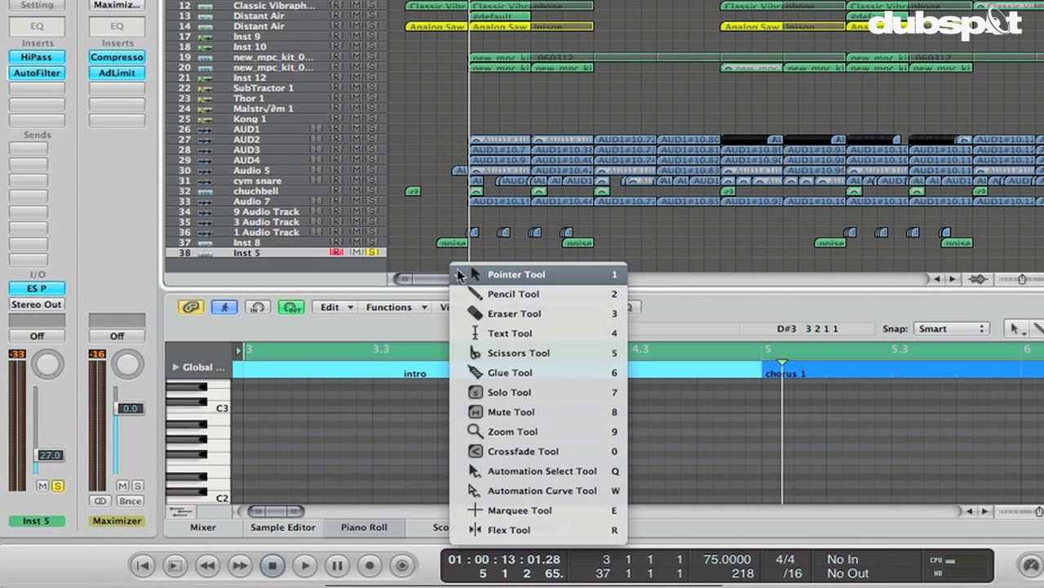
pyautogui.click(513, 294)
pyautogui.moveTo(443, 253); pyautogui.dragTo(463, 260)
pyautogui.doubleClick(456, 256)
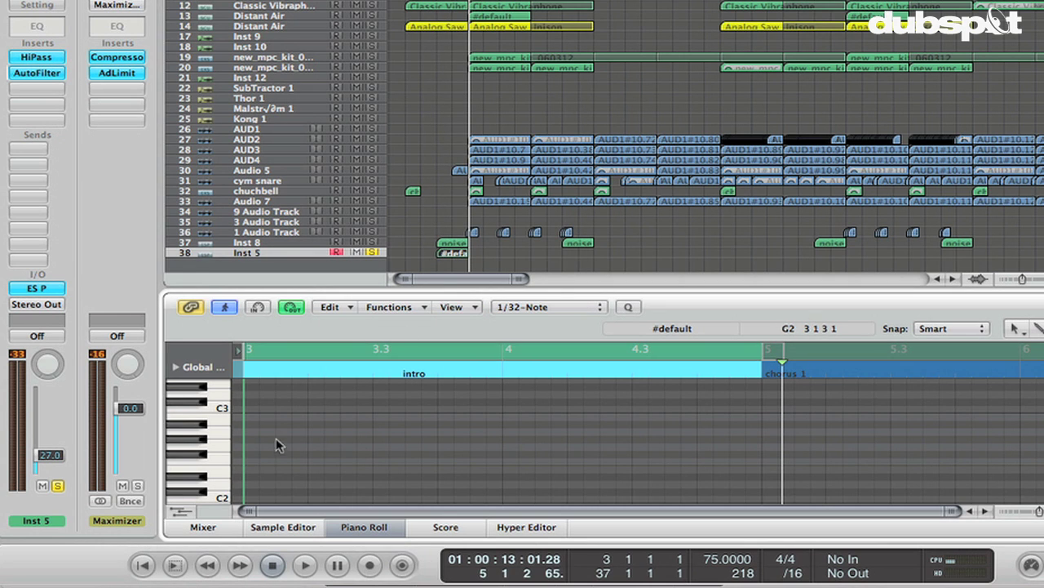
# - Draw a single B2 note with the Pencil tool, stretching across the whole two-bar Inst 5 region
pyautogui.press('Escape')
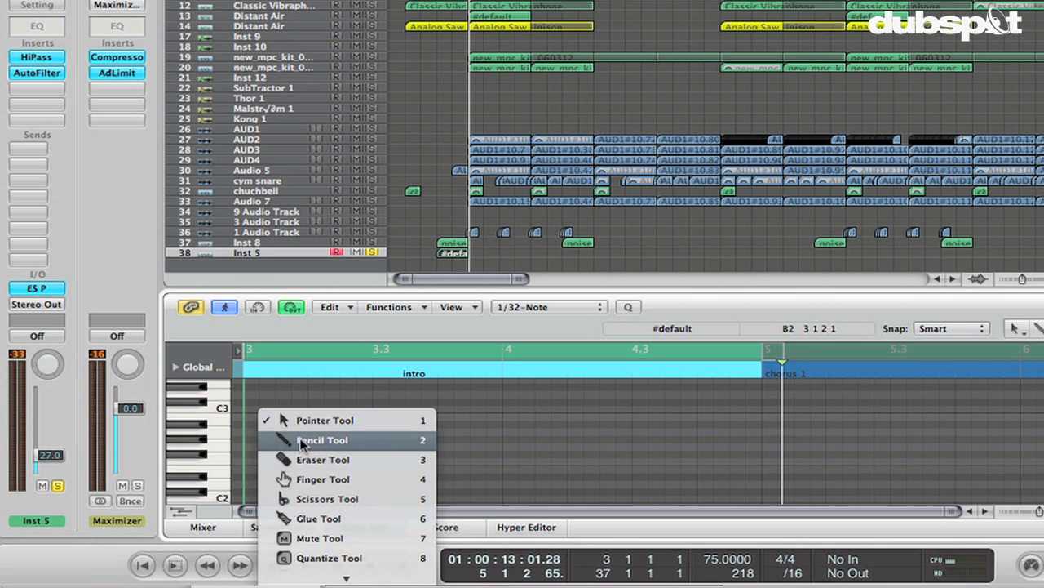
pyautogui.click(301, 435)
pyautogui.click(248, 416)
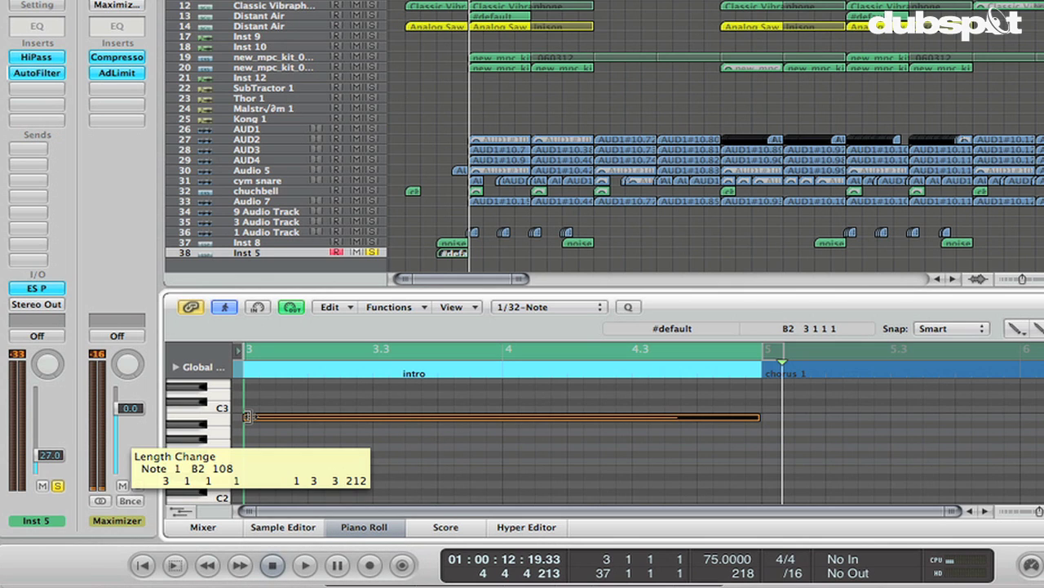
pyautogui.click(349, 421)
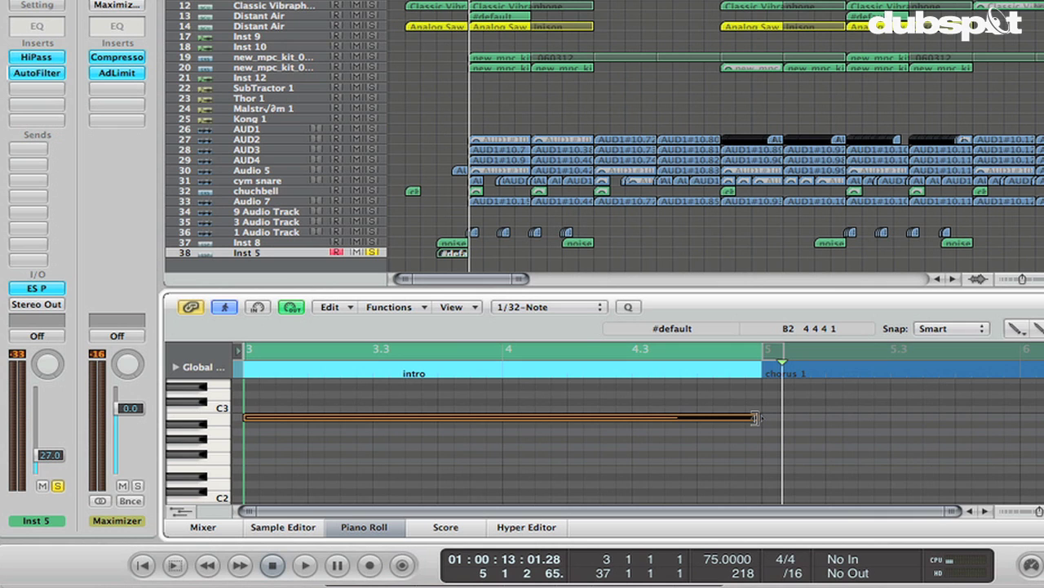
pyautogui.moveTo(755, 418)
pyautogui.mouseDown()
pyautogui.moveTo(474, 425)
pyautogui.moveTo(700, 433)
pyautogui.moveTo(759, 420)
pyautogui.mouseUp()
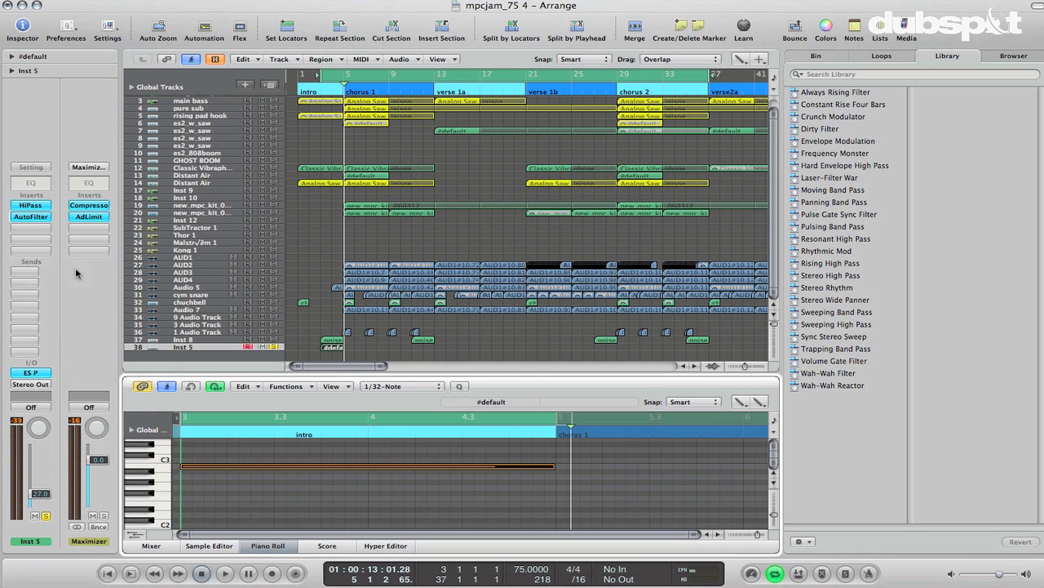
# - Set the AutoFilter's LFO rate on Inst 5 to 2 bars, playing the noise sweep before and after the change
pyautogui.click(27, 218)
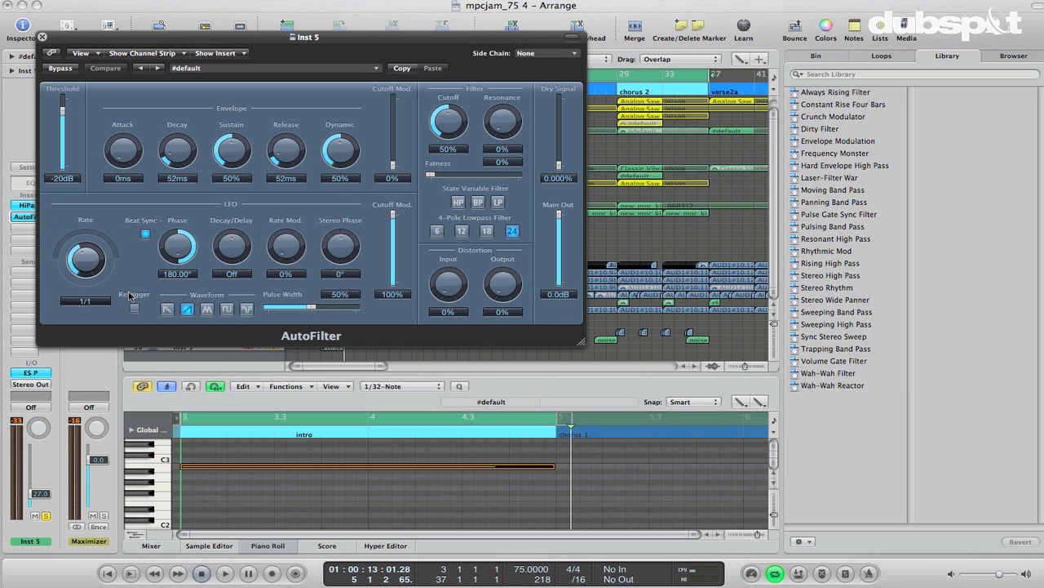
pyautogui.press('space')
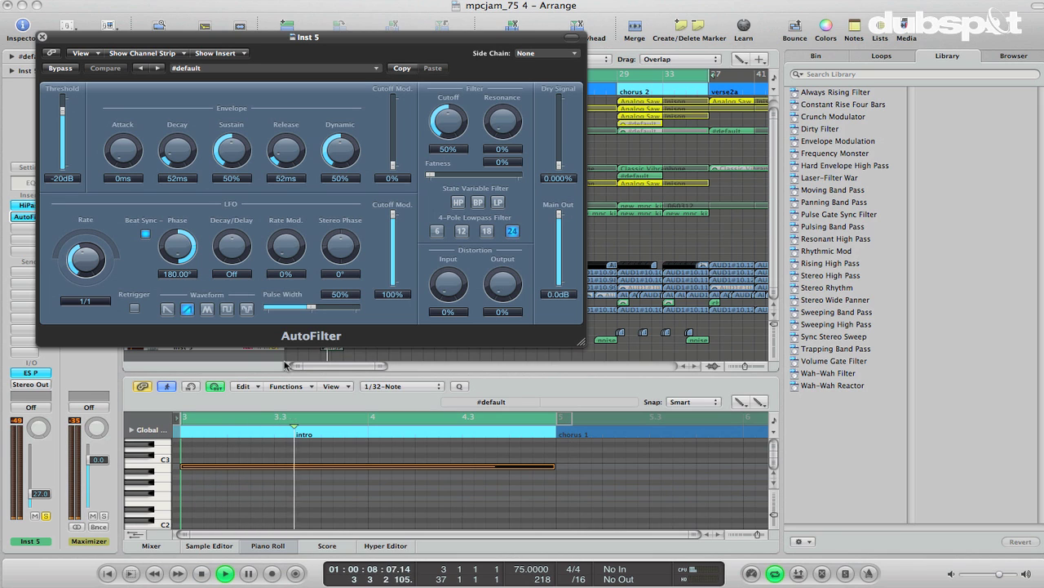
pyautogui.press('space')
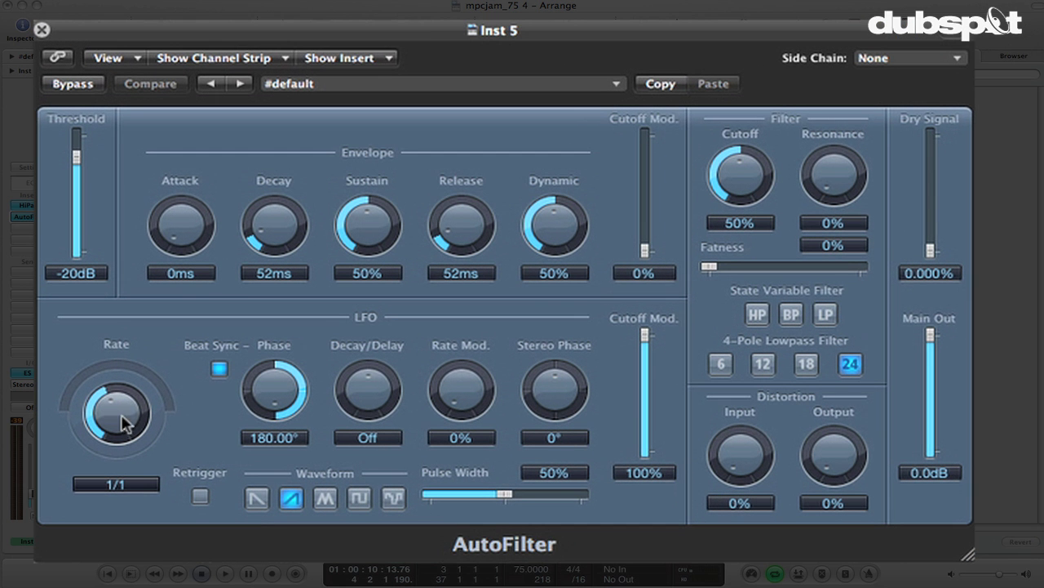
pyautogui.moveTo(123, 412); pyautogui.dragTo(127, 426)
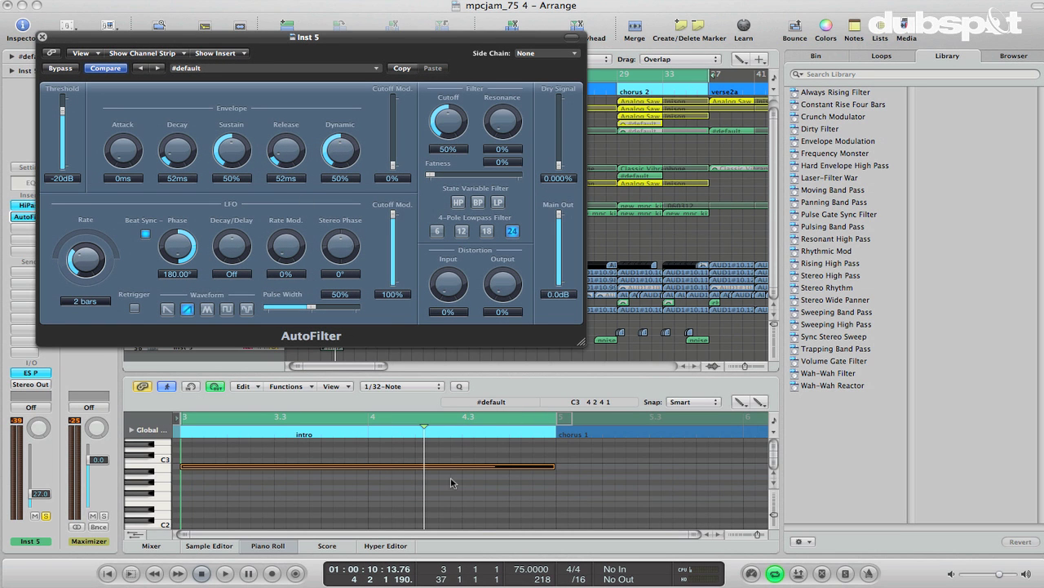
pyautogui.press('space')
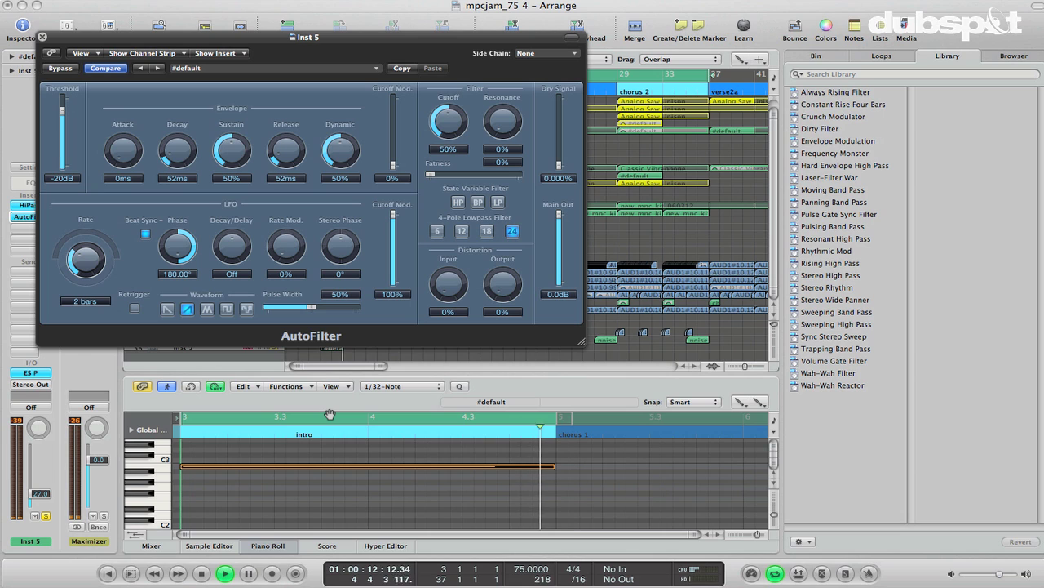
pyautogui.press('space')
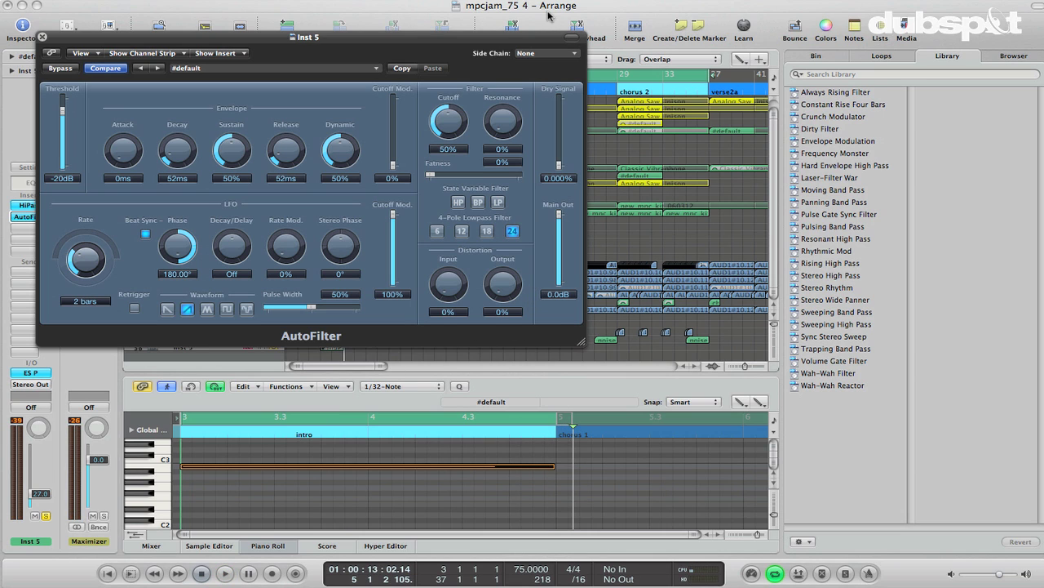
# - Raise the AutoFilter's resonance to 50% while playing the noise sweep, leaving the cutoff at 50%
pyautogui.press('space')
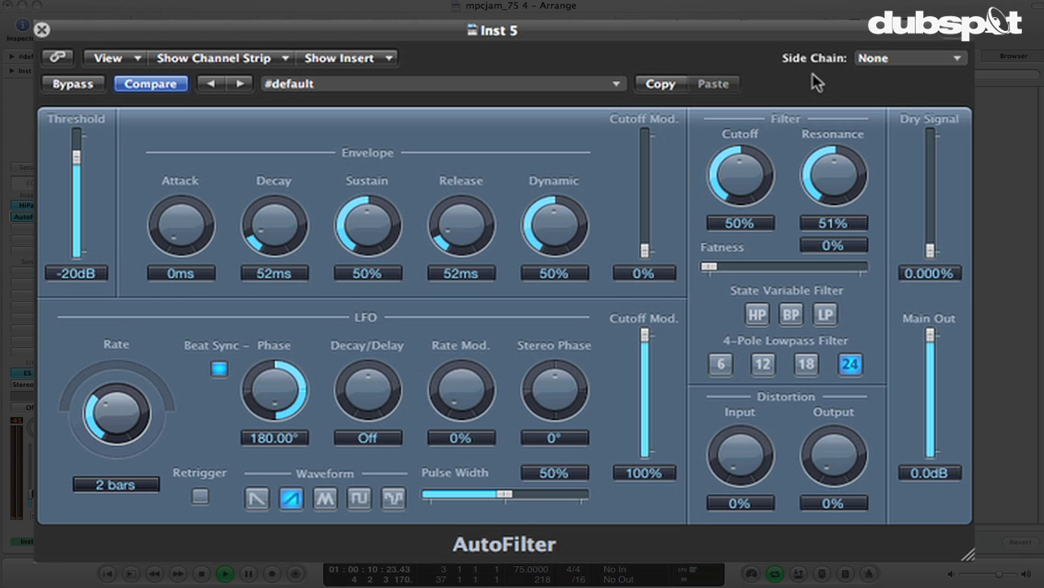
pyautogui.moveTo(824, 133); pyautogui.dragTo(868, 235)
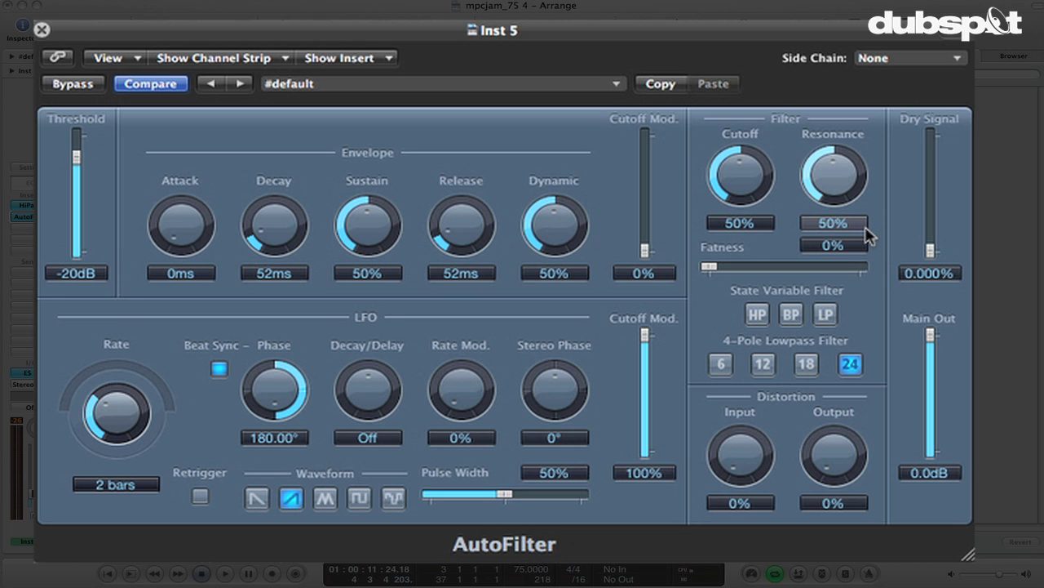
pyautogui.moveTo(869, 235); pyautogui.dragTo(868, 235)
pyautogui.moveTo(740, 176); pyautogui.dragTo(776, 221)
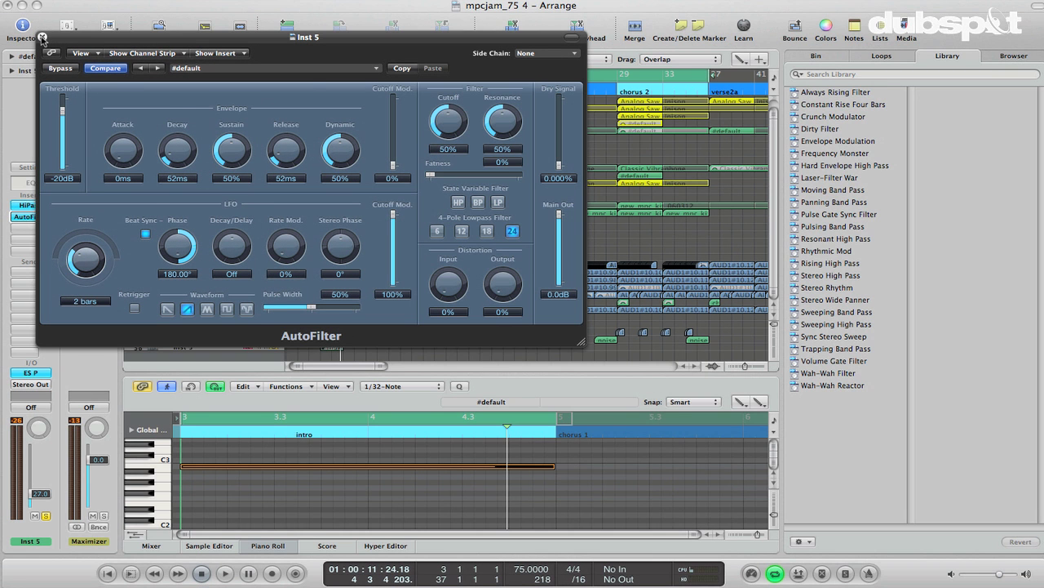
# - Close the AutoFilter and play the soloed Inst 8 noise sweep with its Tremolo active for comparison
pyautogui.click(43, 37)
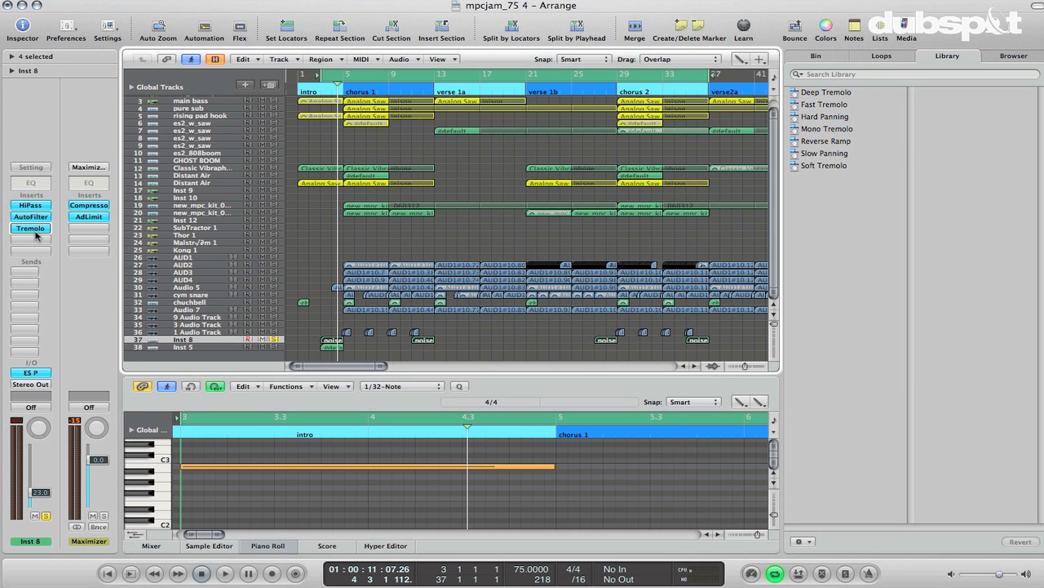
pyautogui.press('space')
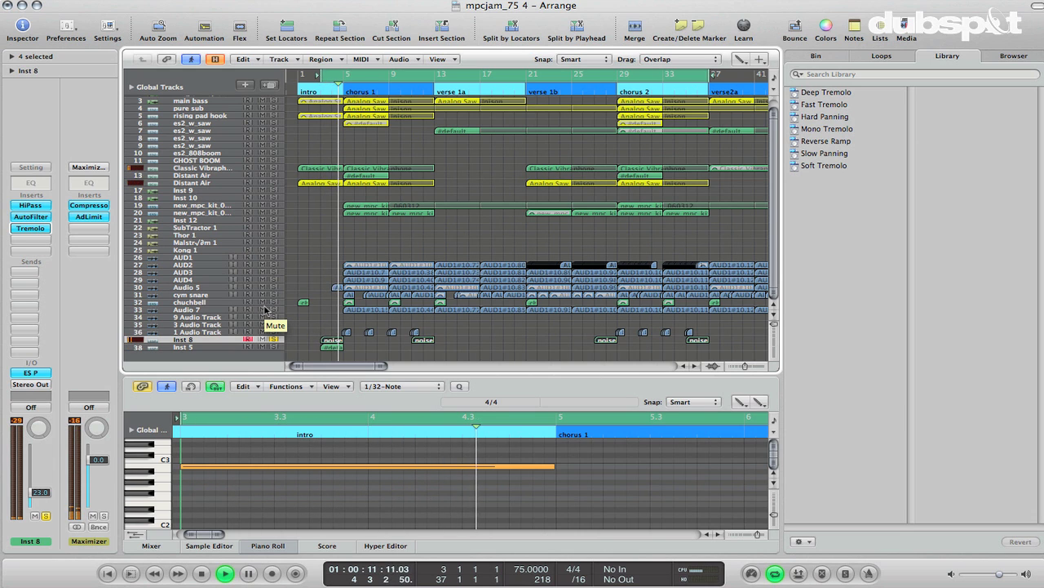
pyautogui.press('space')
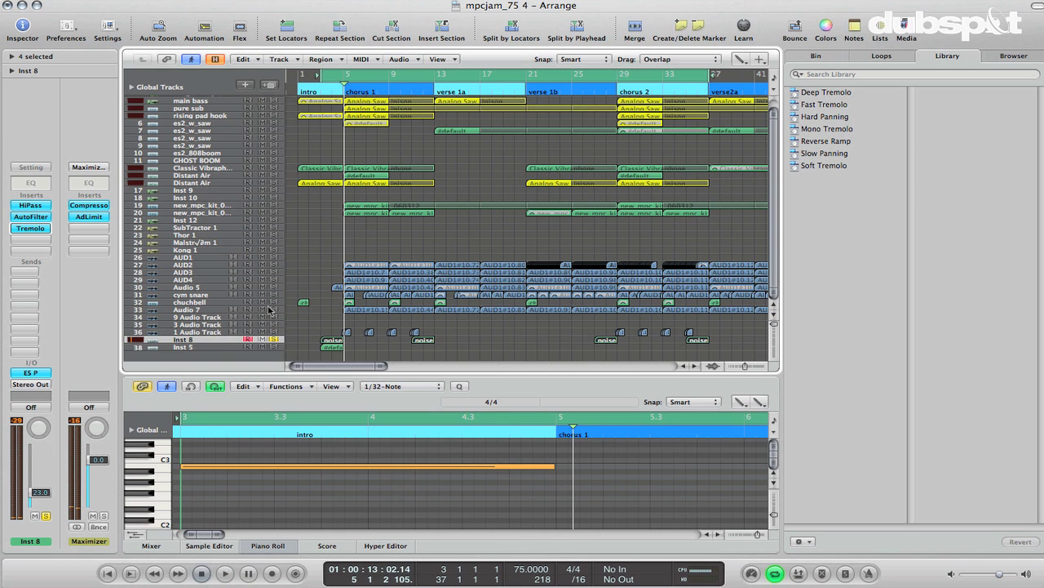
# - Insert a Tremolo in the third insert slot of Inst 5, then solo and play the noise region through it
pyautogui.click(222, 348)
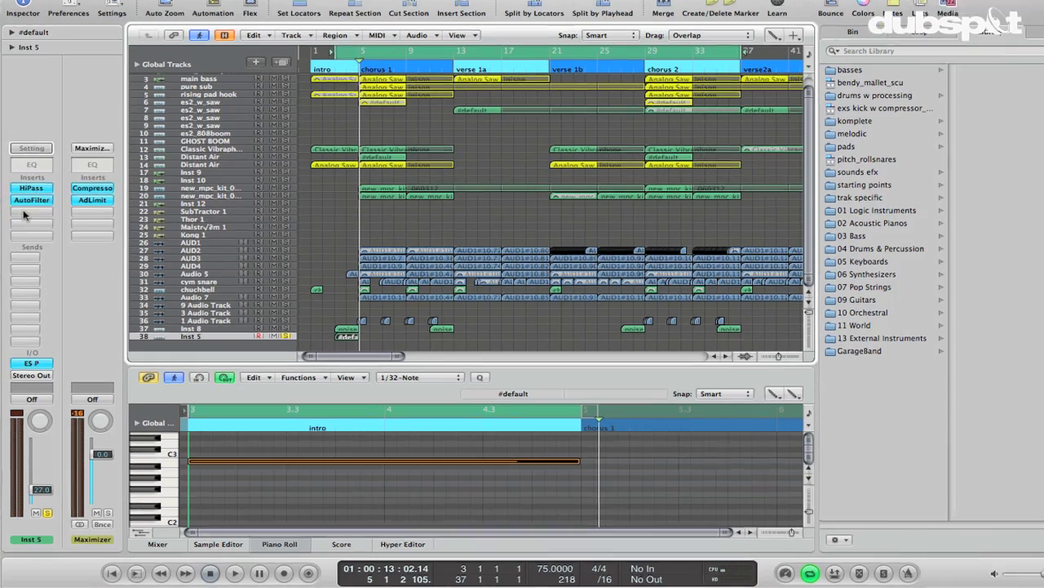
pyautogui.click(12, 225)
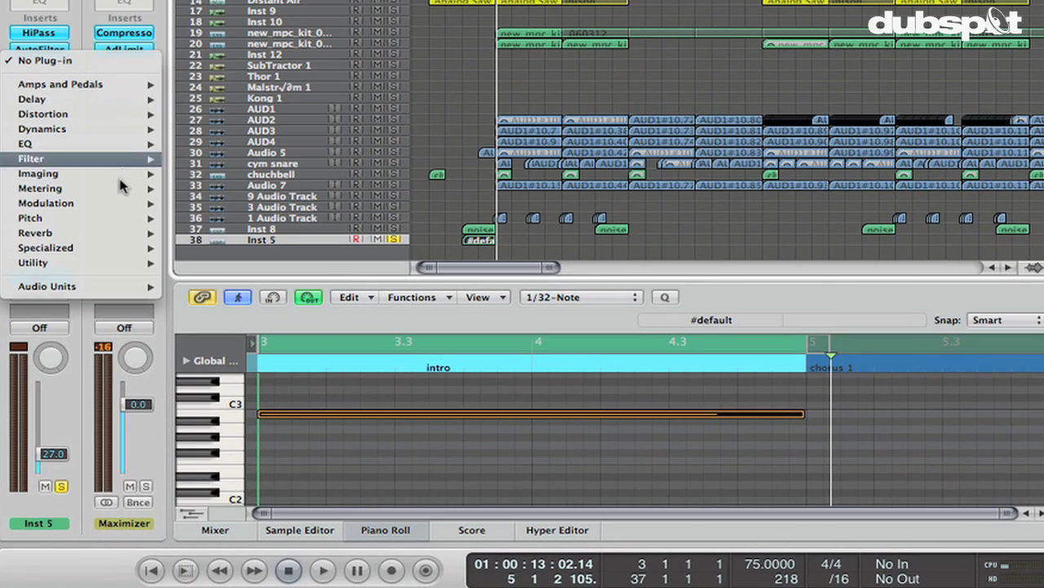
pyautogui.moveTo(147, 203)
pyautogui.moveTo(274, 343)
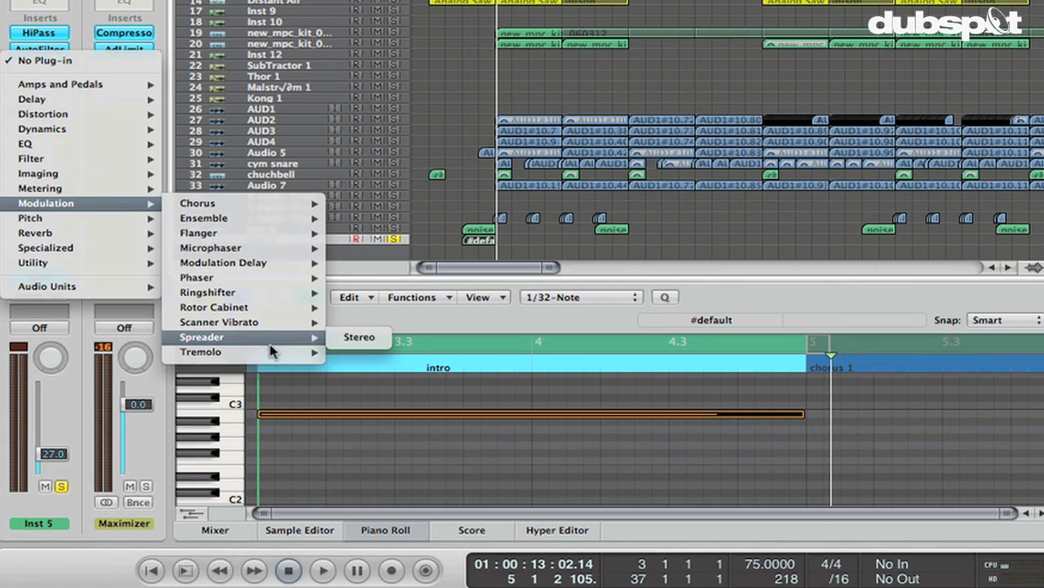
pyautogui.moveTo(308, 352)
pyautogui.click(362, 352)
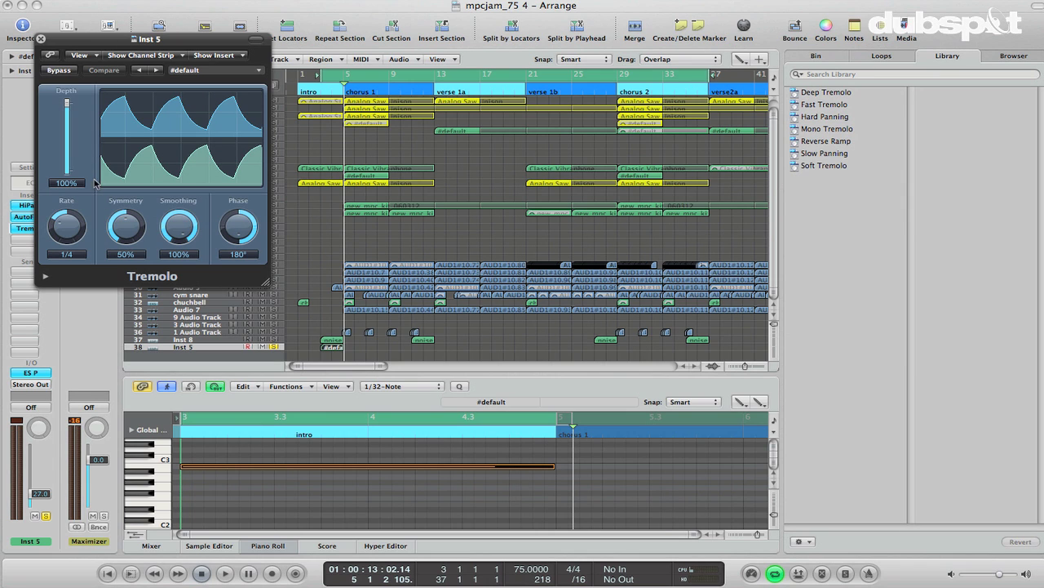
pyautogui.press('s')
pyautogui.press('space')
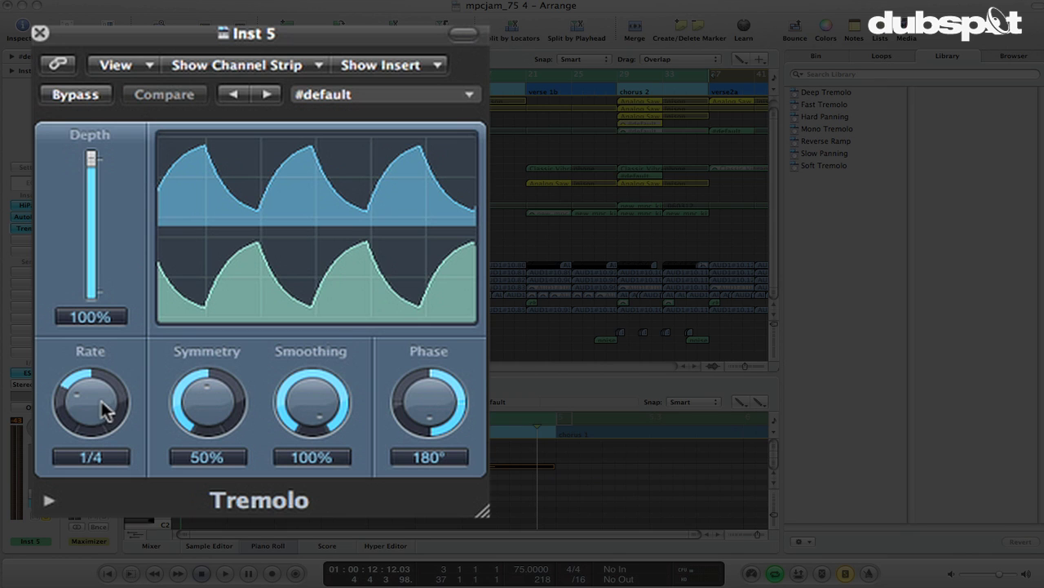
# - Set the Tremolo's rate on Inst 5 to 1/16t and play the noise sweep through it
pyautogui.moveTo(98, 400)
pyautogui.mouseDown()
pyautogui.moveTo(110, 397)
pyautogui.moveTo(101, 373)
pyautogui.moveTo(105, 405)
pyautogui.mouseUp()
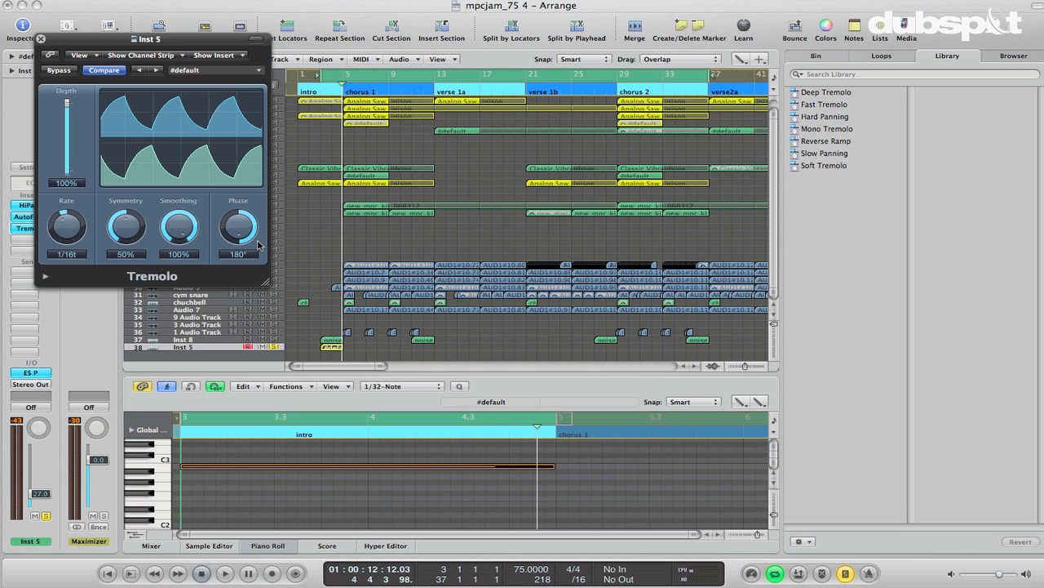
pyautogui.press('space')
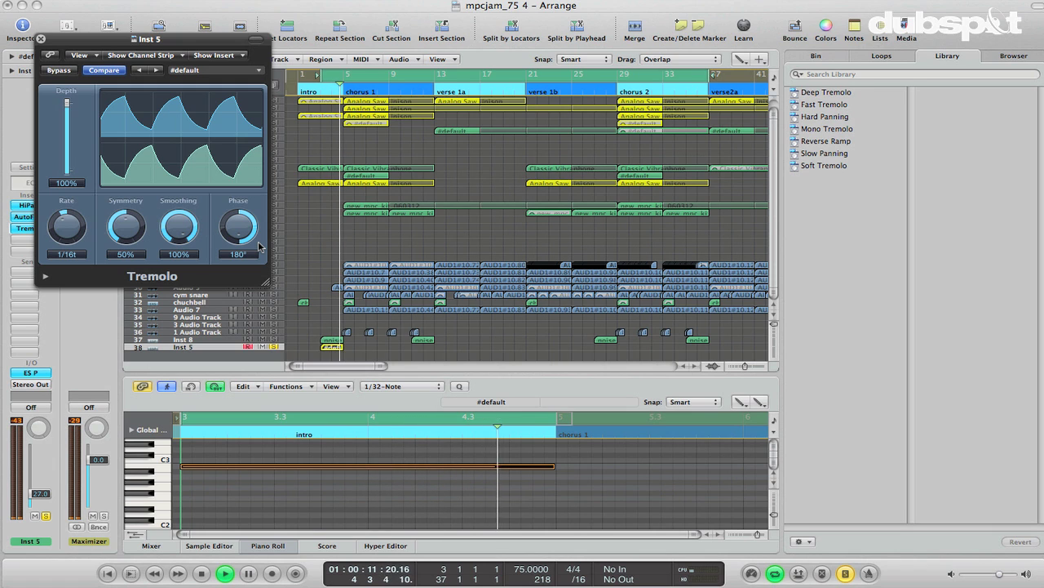
pyautogui.press('space')
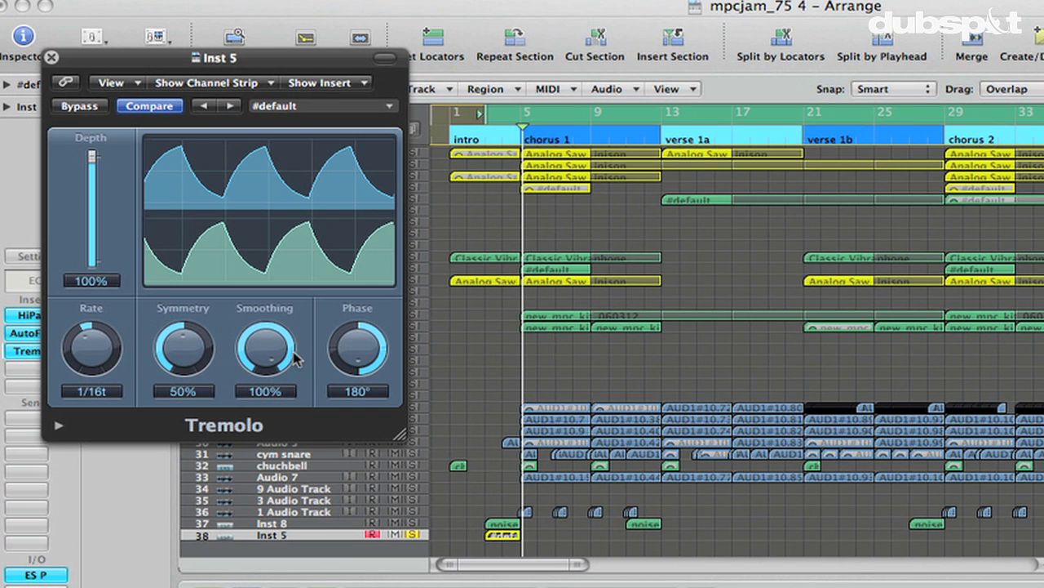
# - Set the Tremolo's smoothing to 0%, play the noise sweep, and close the Tremolo
pyautogui.moveTo(270, 341); pyautogui.dragTo(318, 563)
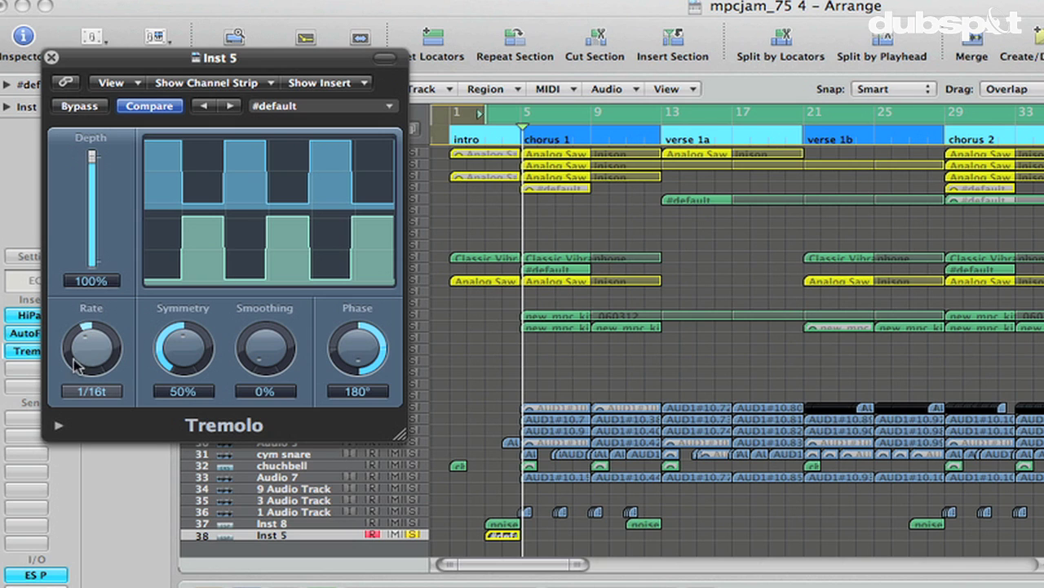
pyautogui.press('space')
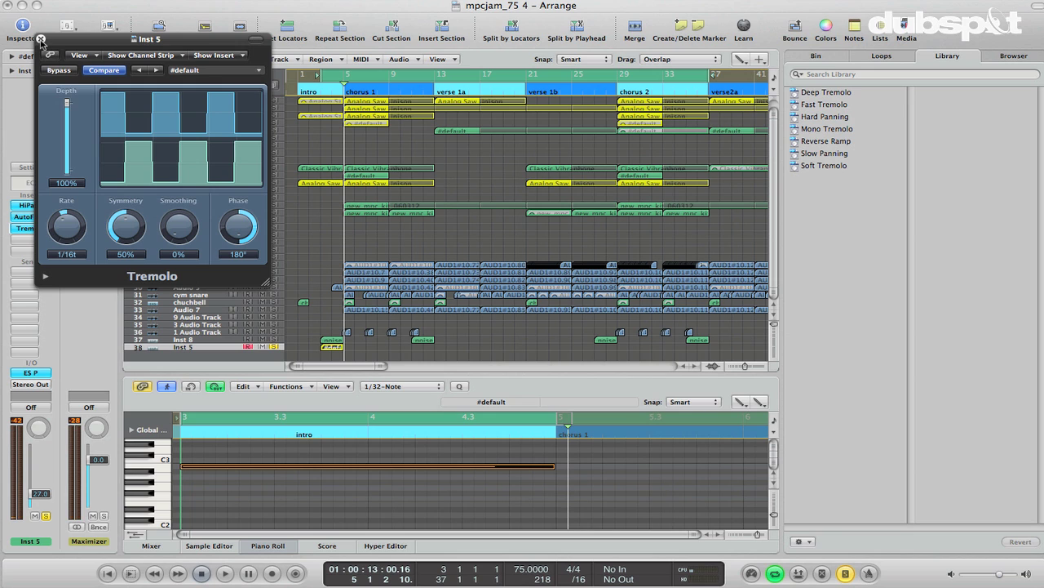
pyautogui.click(41, 39)
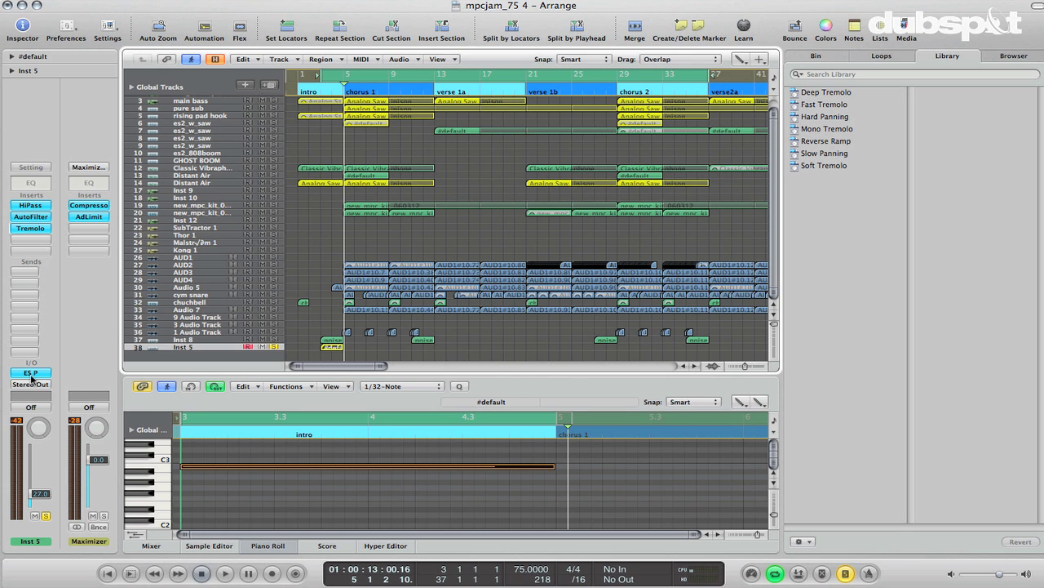
# - Play the Inst 8 noise track for comparison and reselect Inst 5
pyautogui.click(212, 341)
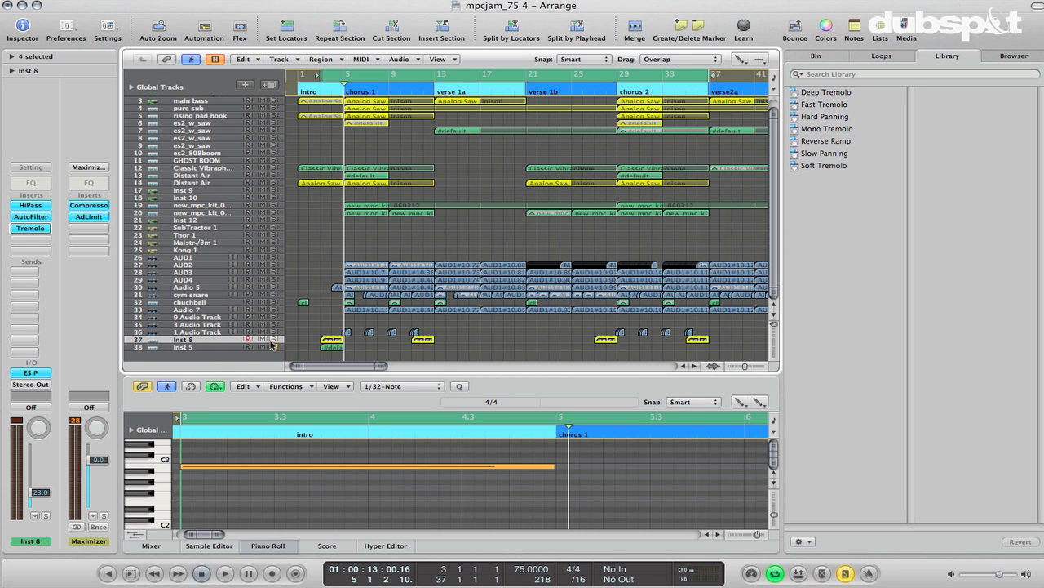
pyautogui.press('space')
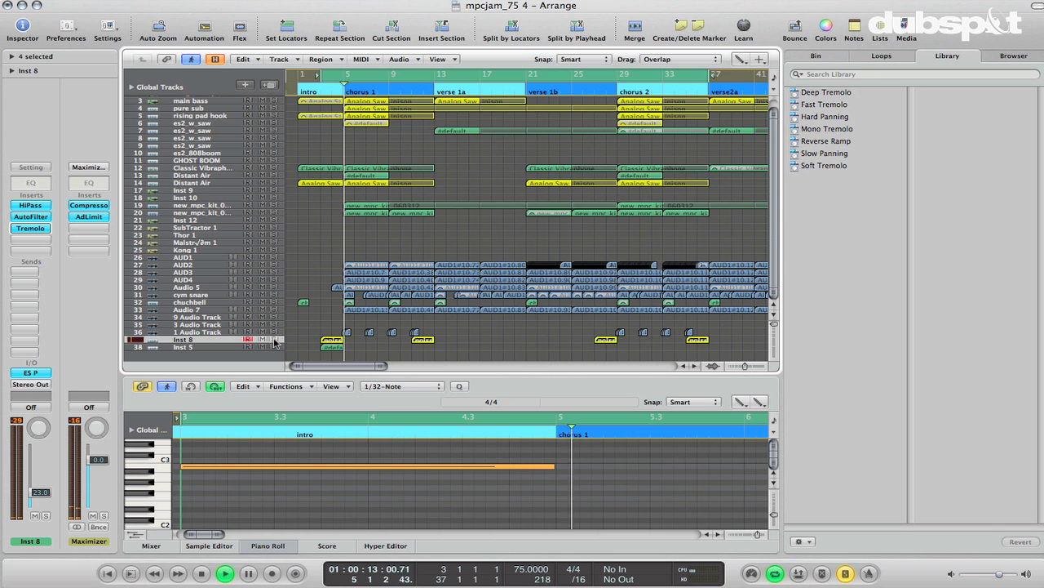
pyautogui.press('space')
pyautogui.click(219, 349)
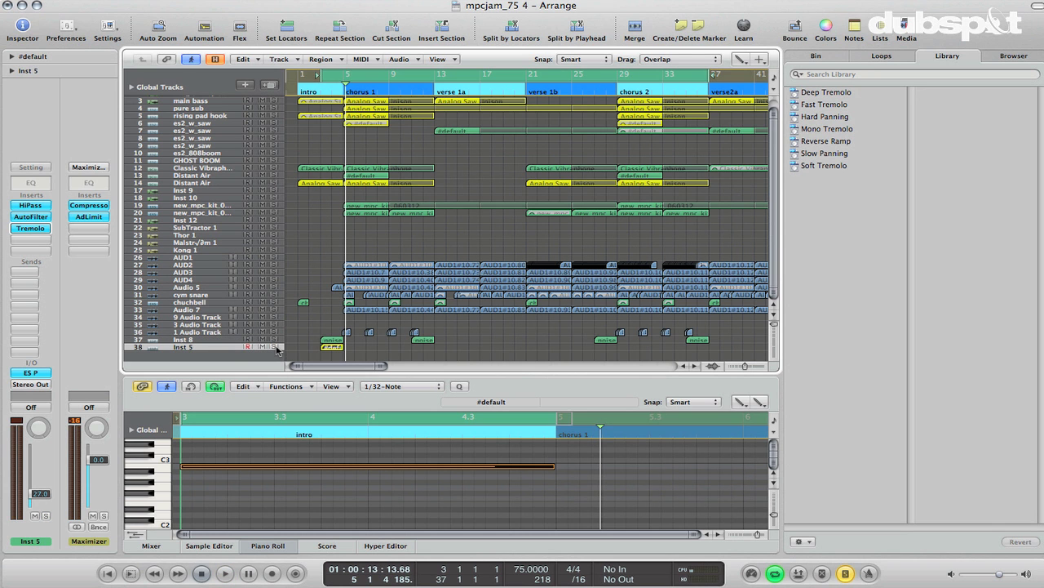
# - Raise the sawtooth level to full in Inst 5's ES P and play the sweep with the added tone
pyautogui.click(31, 373)
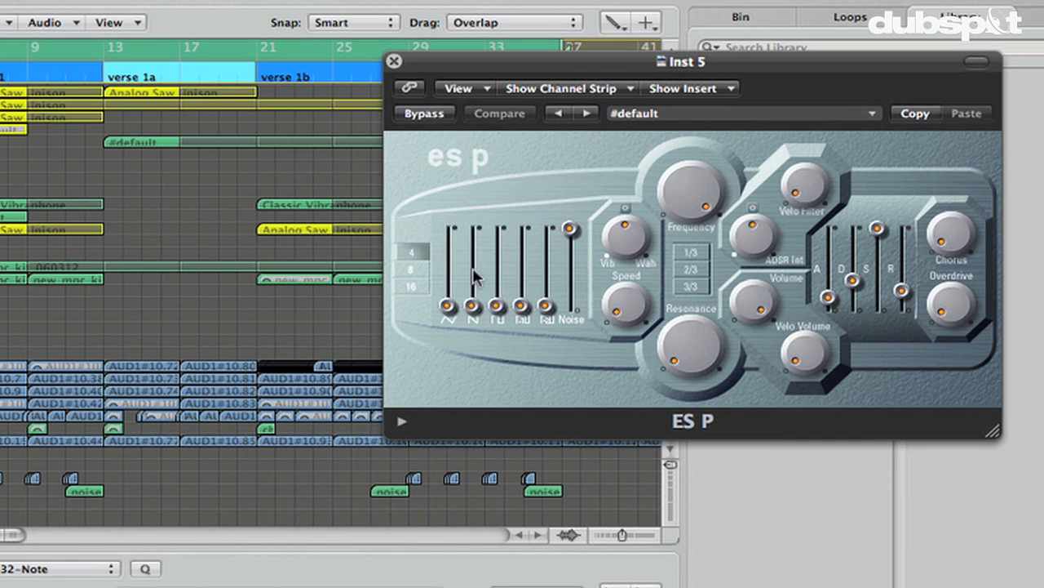
pyautogui.moveTo(481, 300); pyautogui.dragTo(471, 257)
pyautogui.moveTo(472, 260); pyautogui.dragTo(466, 228)
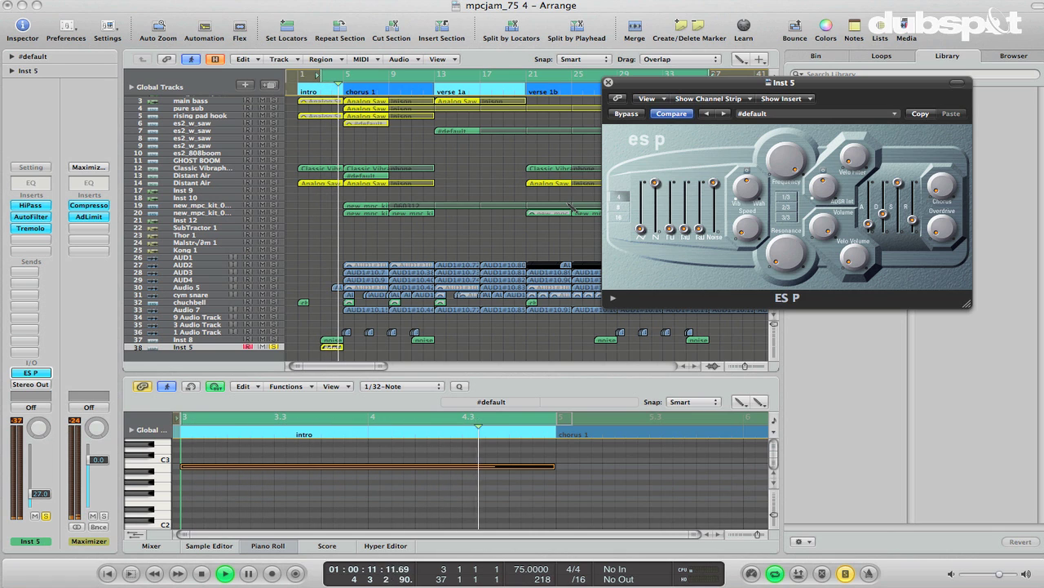
pyautogui.press('space')
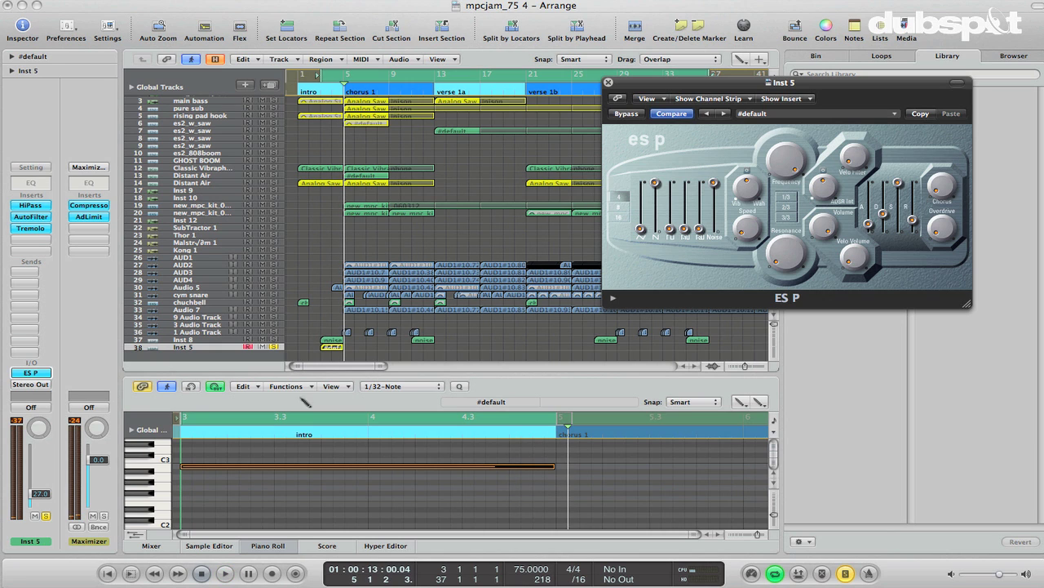
pyautogui.click(234, 468)
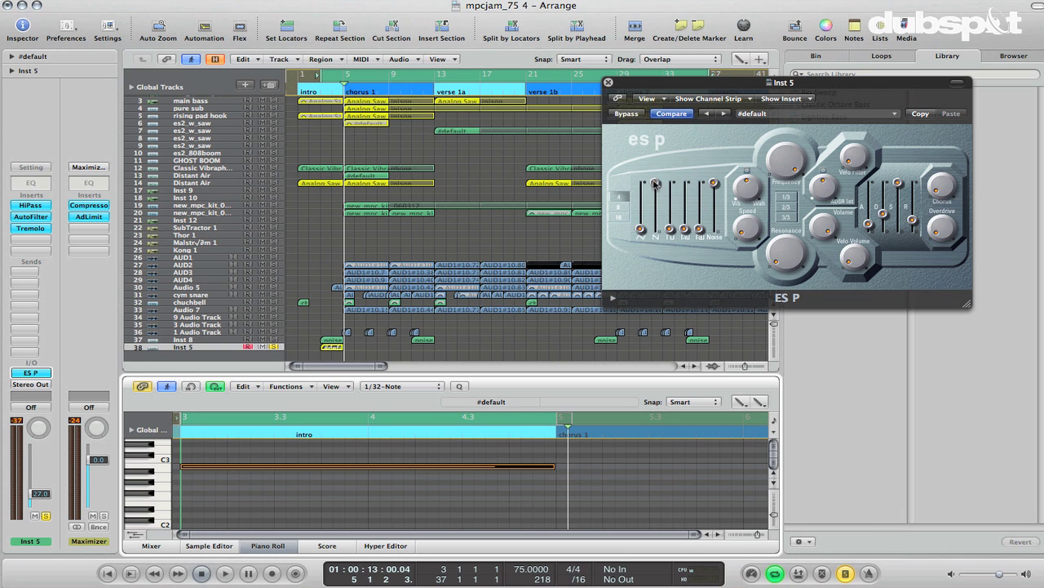
pyautogui.moveTo(655, 185); pyautogui.dragTo(655, 175)
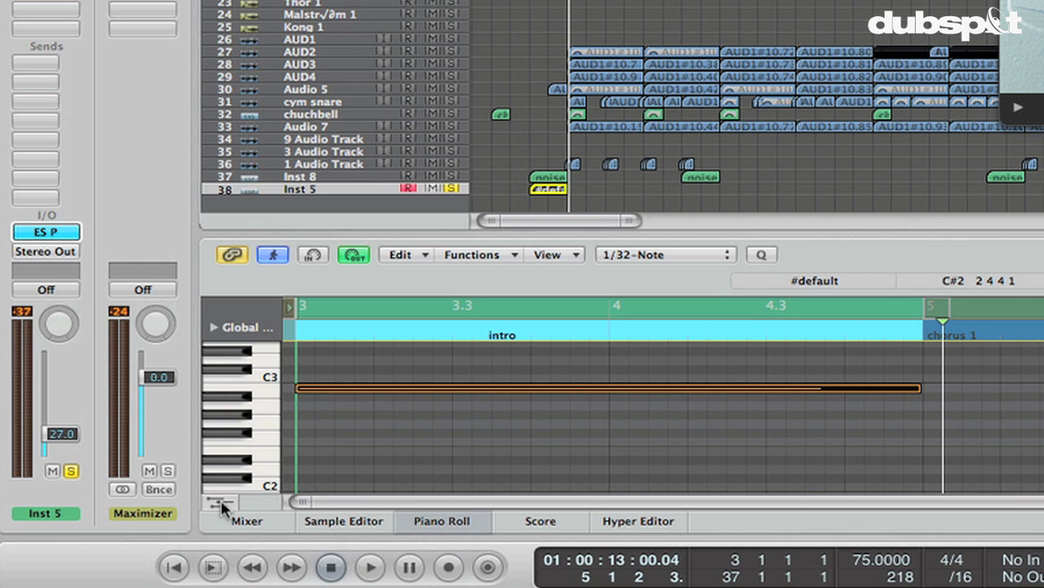
# - Show the controller lane under the Piano Roll notes, set it to Pitch Bend, and add a starting point of -64 at bar 3
pyautogui.click(222, 505)
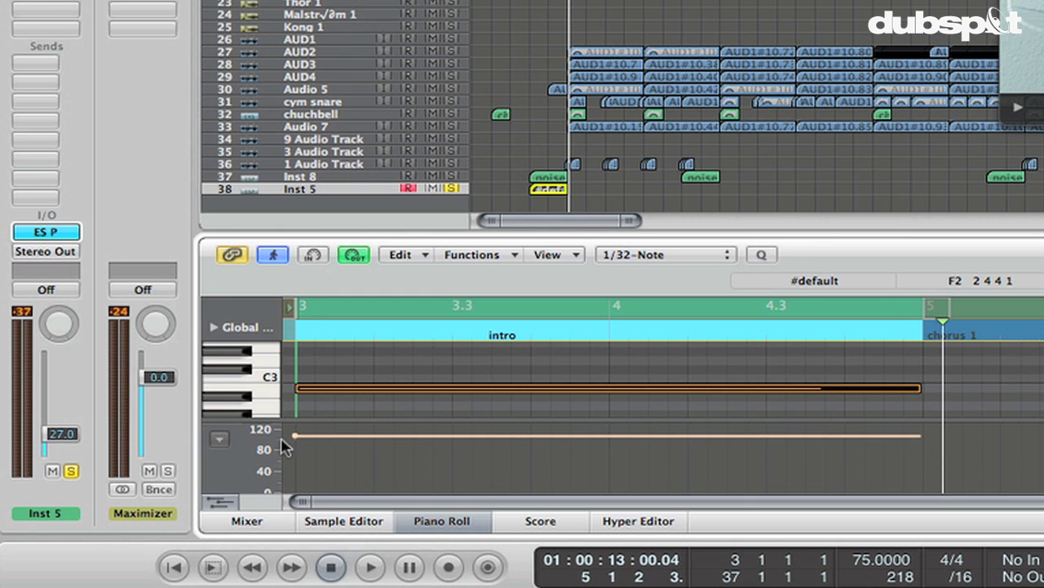
pyautogui.click(228, 444)
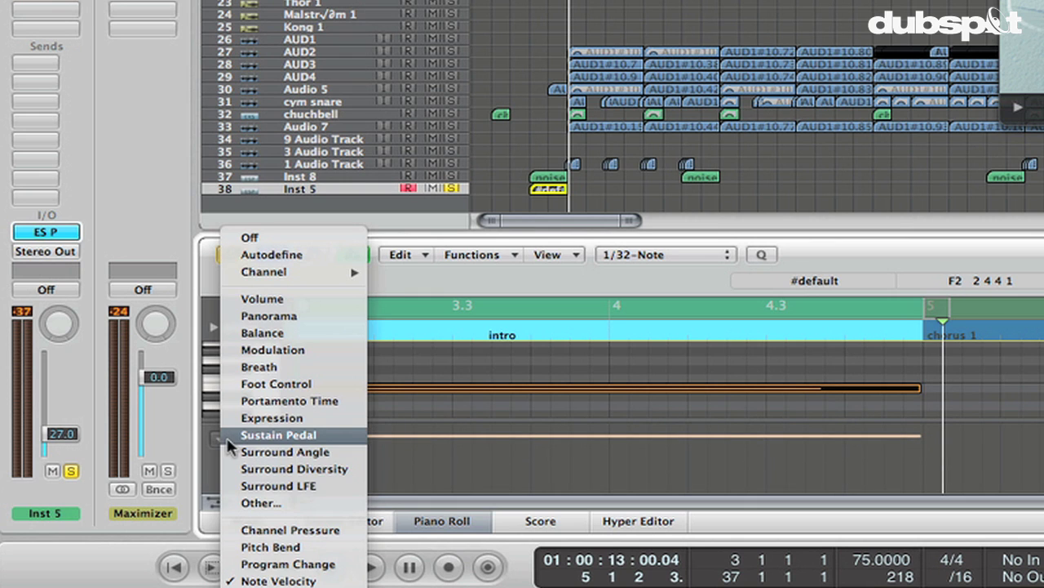
pyautogui.click(303, 556)
pyautogui.press('Escape')
pyautogui.click(329, 463)
pyautogui.click(295, 488)
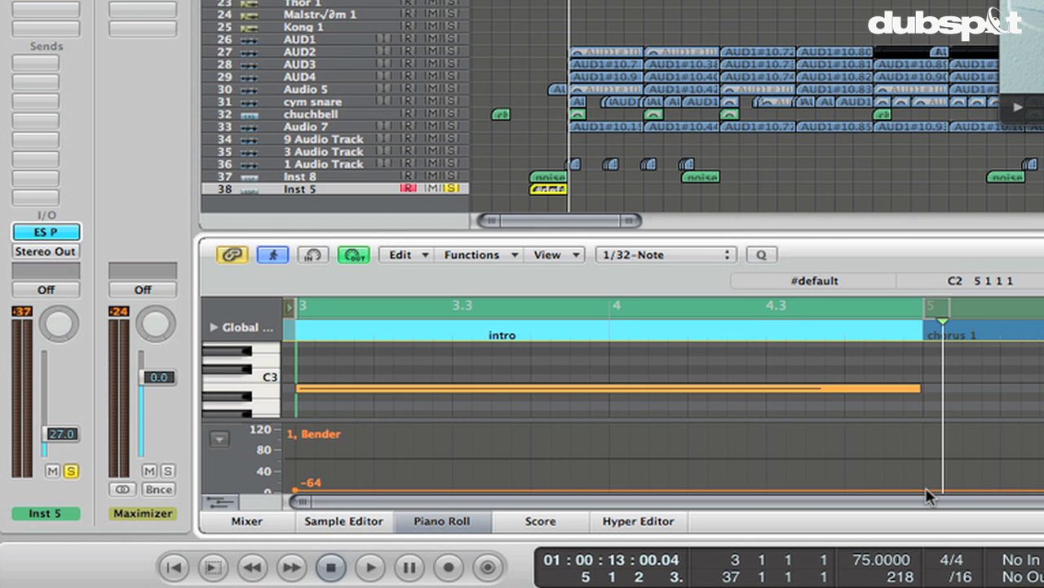
# - Ramp the pitch bend from -64 at bar 3 up to 63 at bar 5 and play the rising sweep
pyautogui.moveTo(925, 494); pyautogui.dragTo(927, 426)
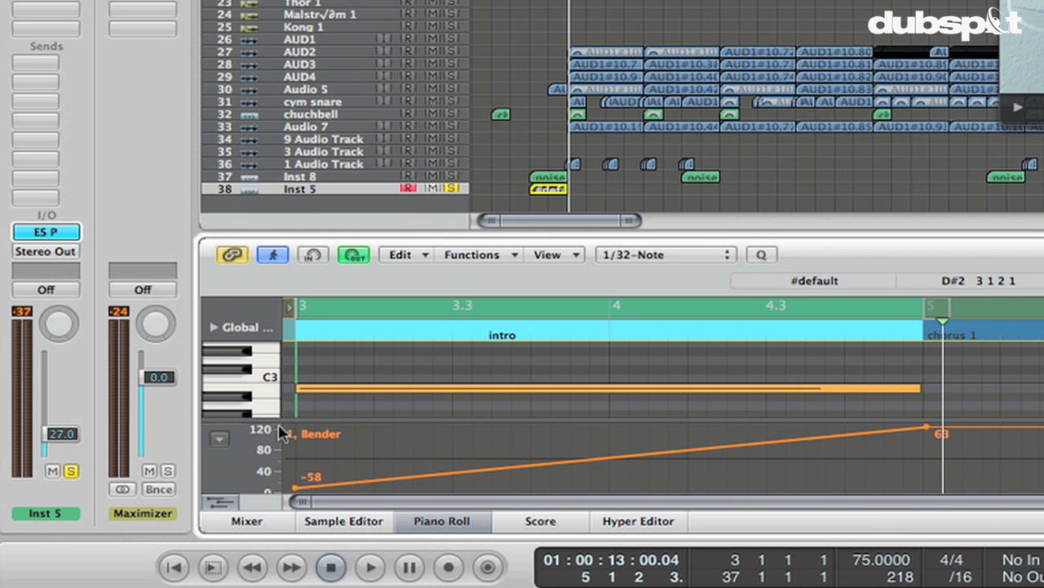
pyautogui.moveTo(297, 491); pyautogui.dragTo(297, 495)
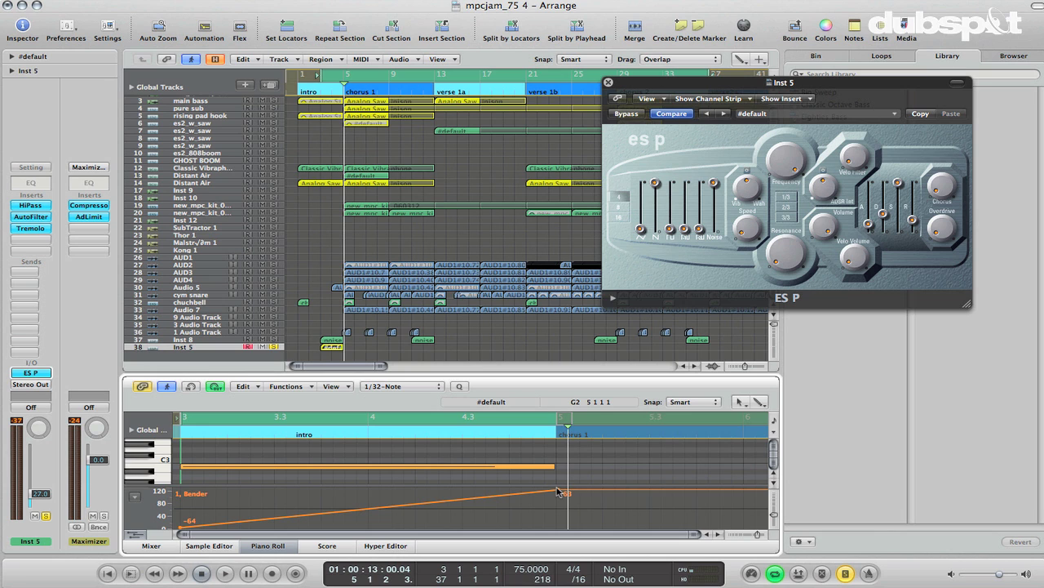
pyautogui.press('space')
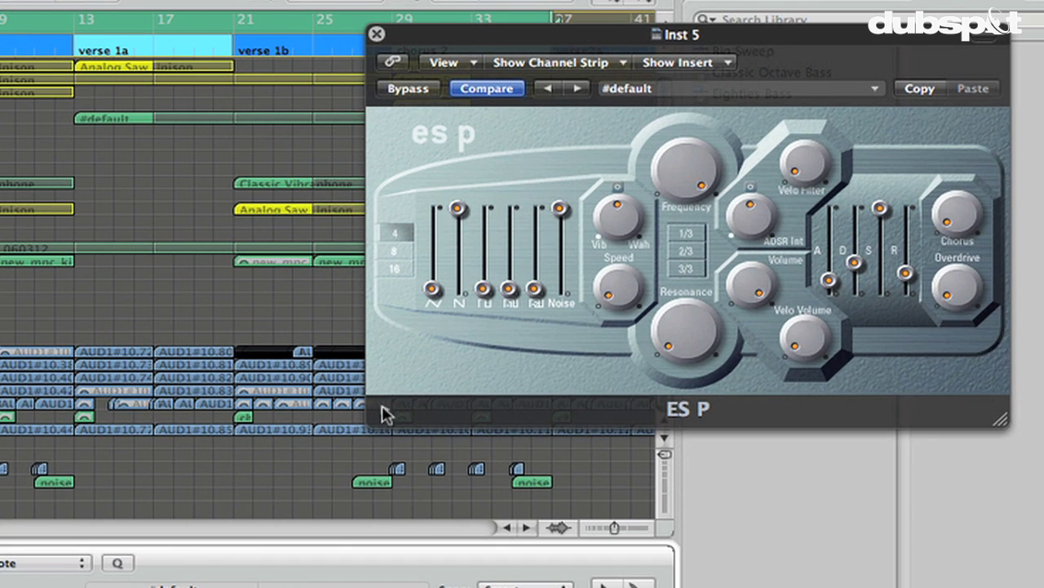
# - Reveal the ES P's extended parameters, set the positive bender range to 24, and play the sweep
pyautogui.click(613, 298)
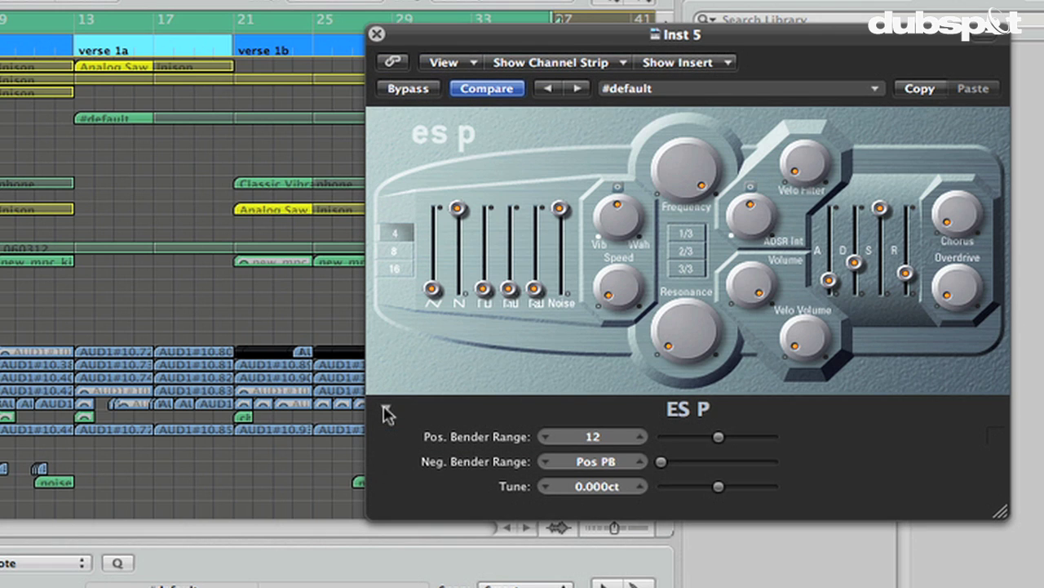
pyautogui.click(386, 412)
pyautogui.click(387, 412)
pyautogui.moveTo(718, 437); pyautogui.dragTo(802, 440)
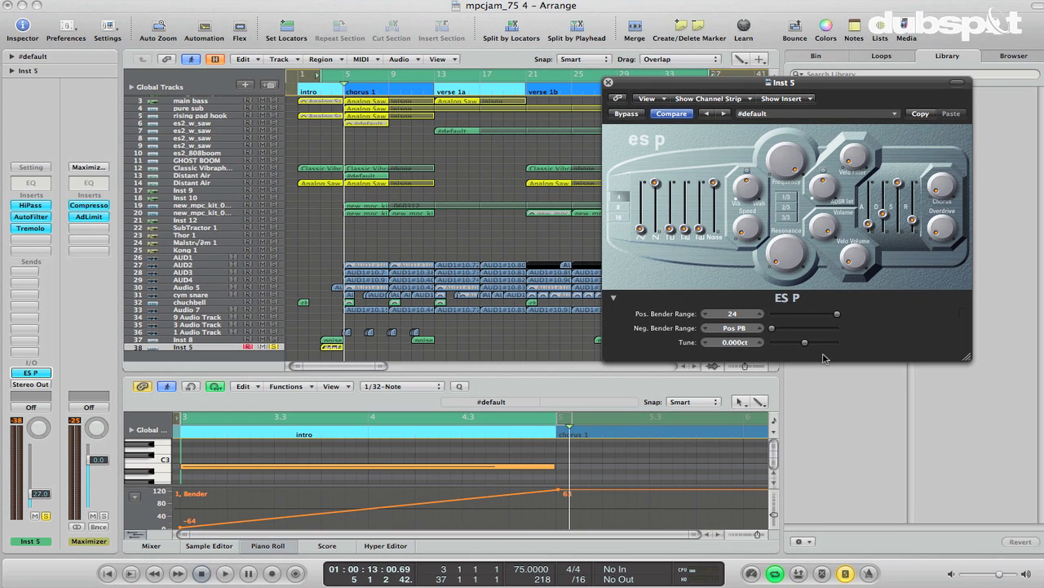
pyautogui.press('space')
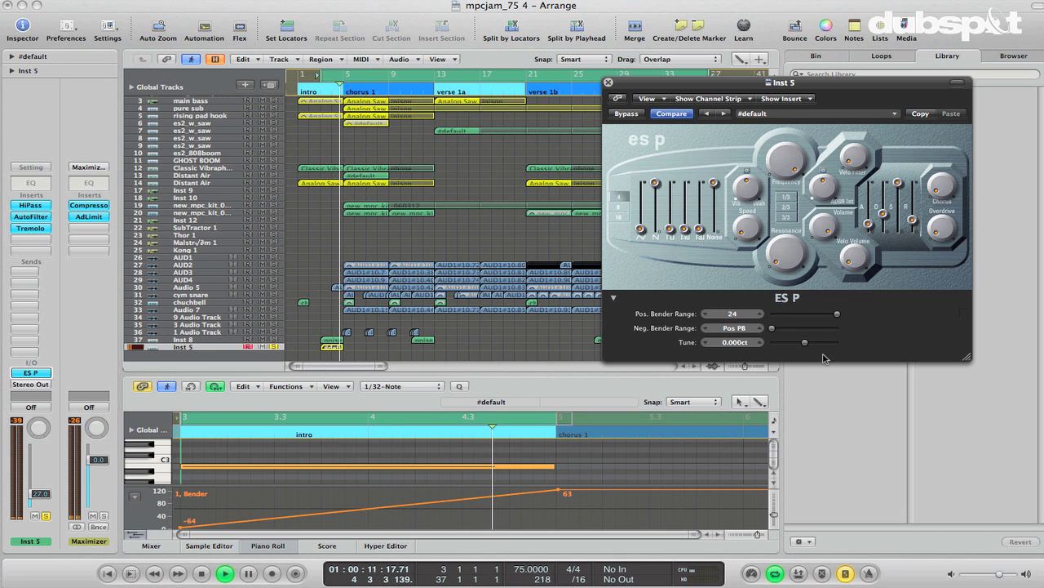
pyautogui.press('space')
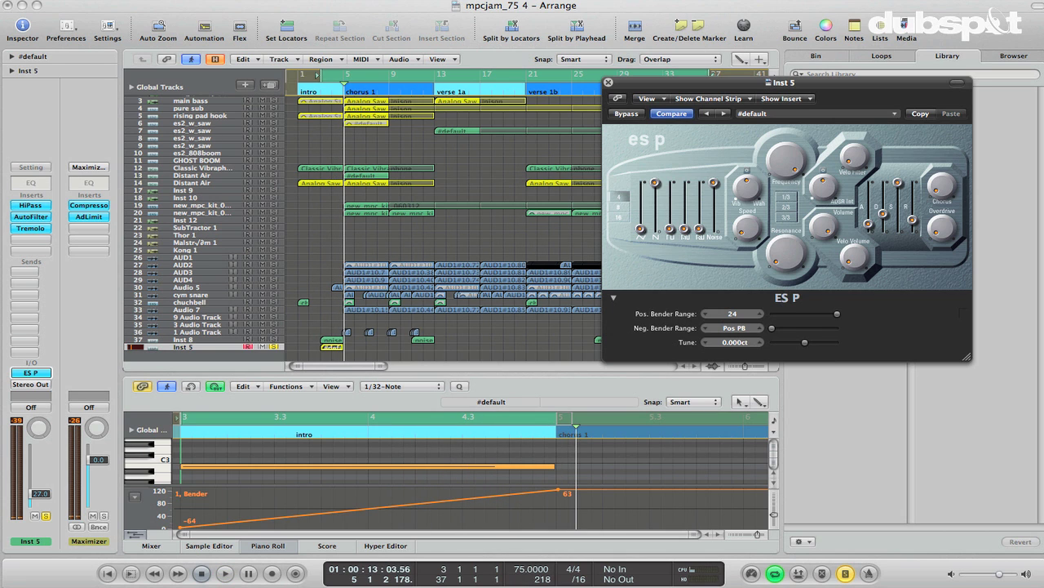
# - Unsolo Inst 5, close its ES P window, and mute the Inst 8 track
pyautogui.press('s')
pyautogui.click(608, 82)
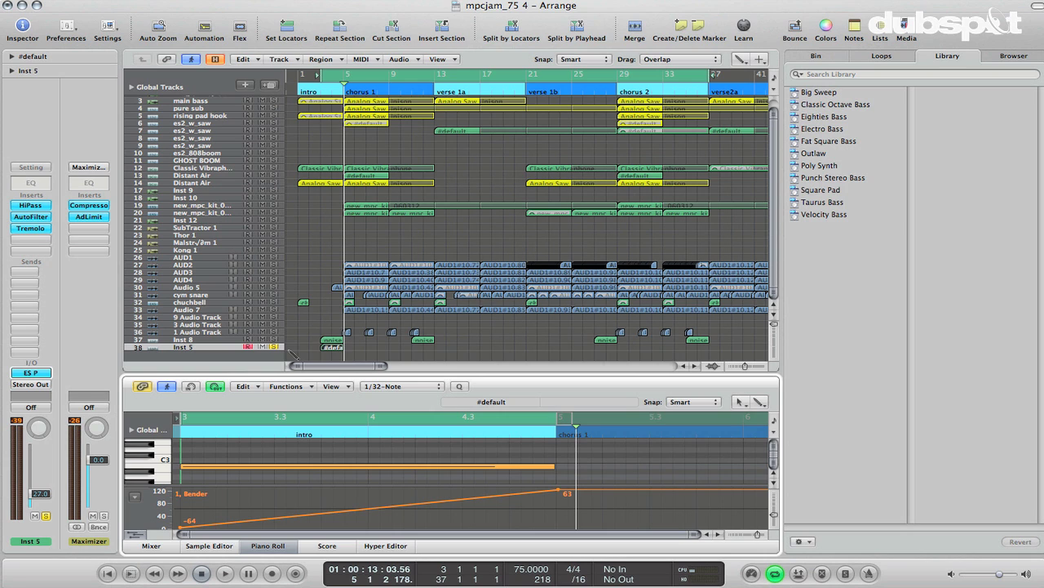
pyautogui.click(263, 340)
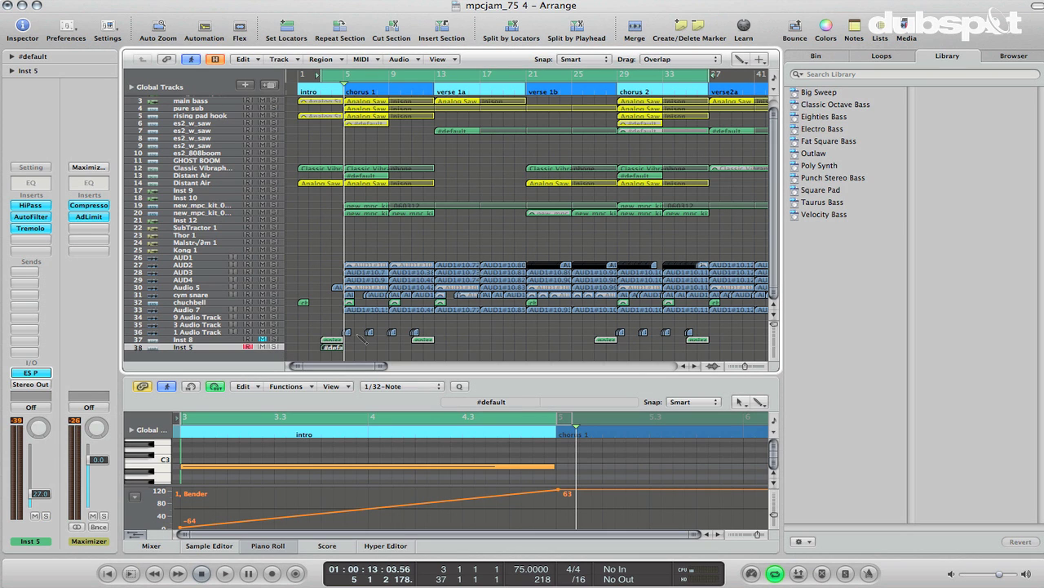
# - Play the new sweep with the full arrangement through the intro-to-chorus transition and deselect its region
pyautogui.press('space')
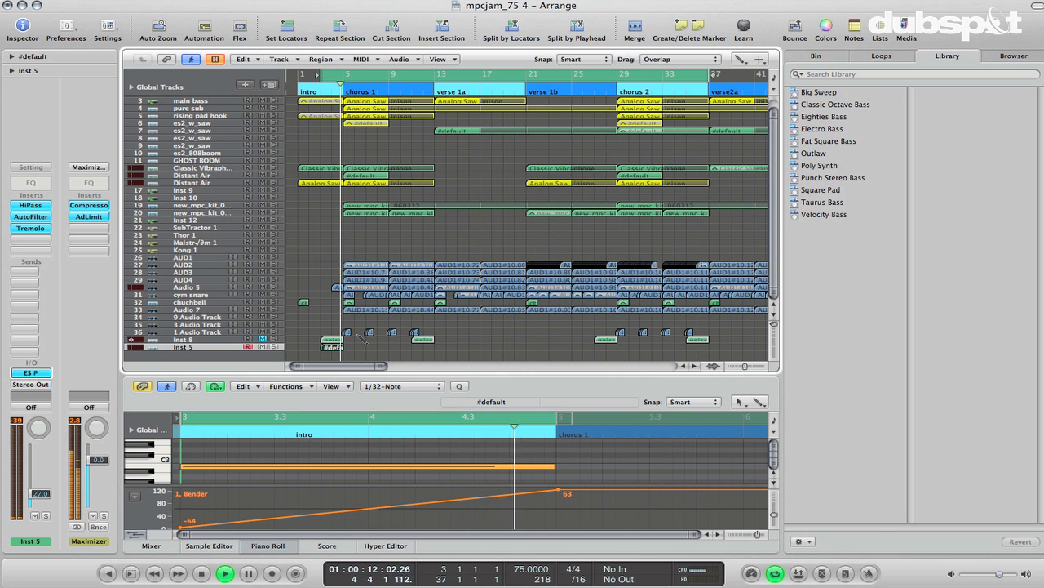
pyautogui.press('Escape')
pyautogui.press('Escape')
pyautogui.click(378, 351)
pyautogui.press('space')
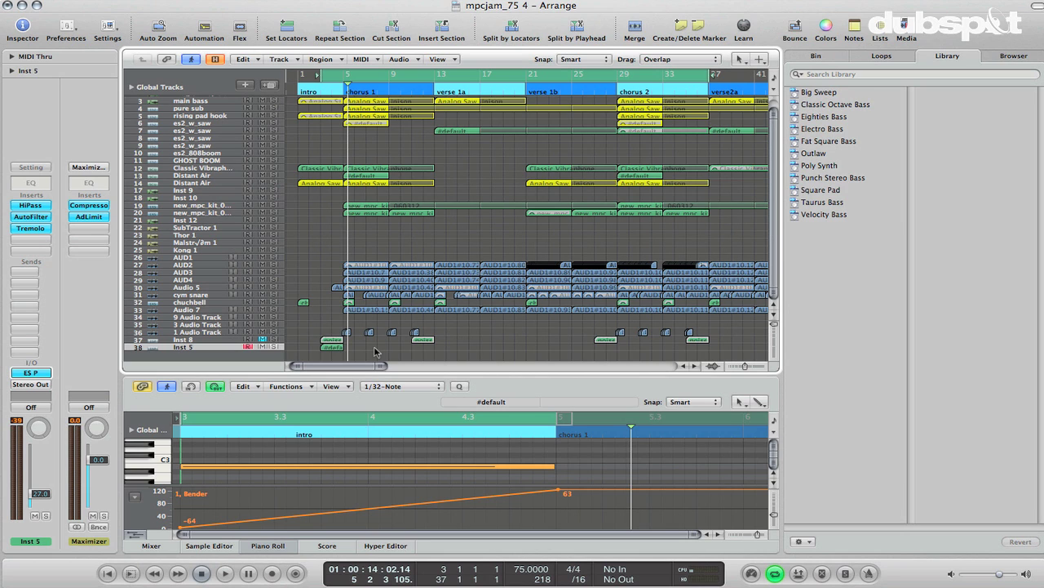
pyautogui.click(333, 348)
pyautogui.click(354, 359)
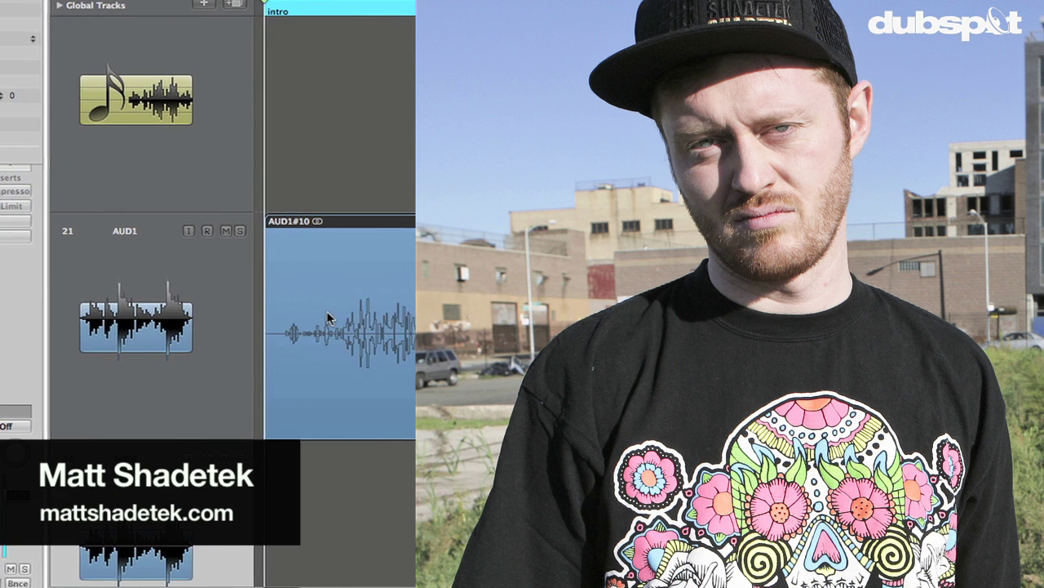
pyautogui.hotkey('ctrl', 'Up')
pyautogui.hotkey('ctrl', 'Up')
pyautogui.hotkey('ctrl', 'Up')
pyautogui.hotkey('ctrl', 'Up')
pyautogui.hotkey('ctrl', 'Up')
pyautogui.hotkey('ctrl', 'Down')
pyautogui.hotkey('ctrl', 'Down')
pyautogui.hotkey('ctrl', 'Down')
pyautogui.hotkey('ctrl', 'Down')
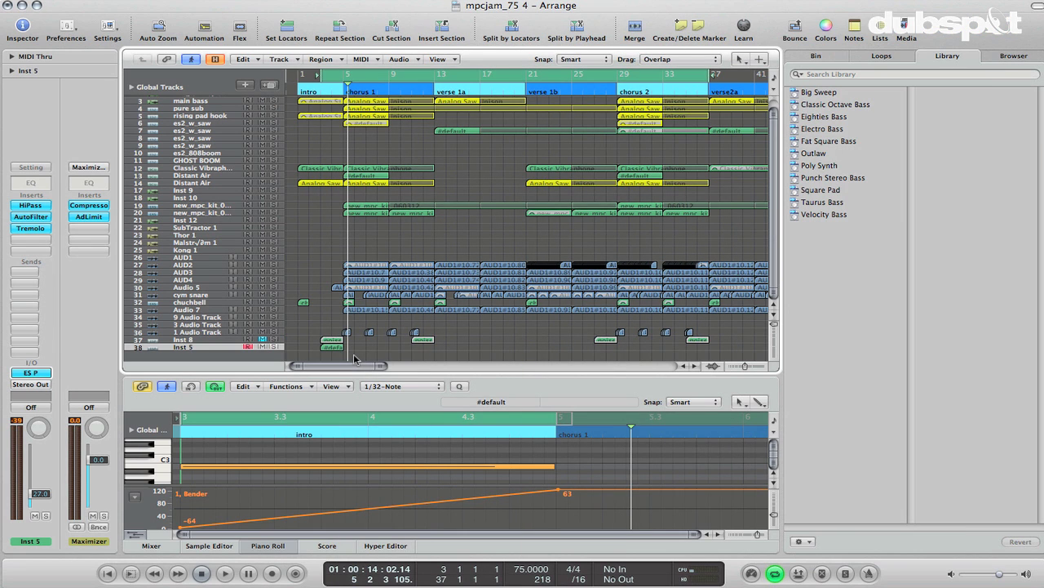